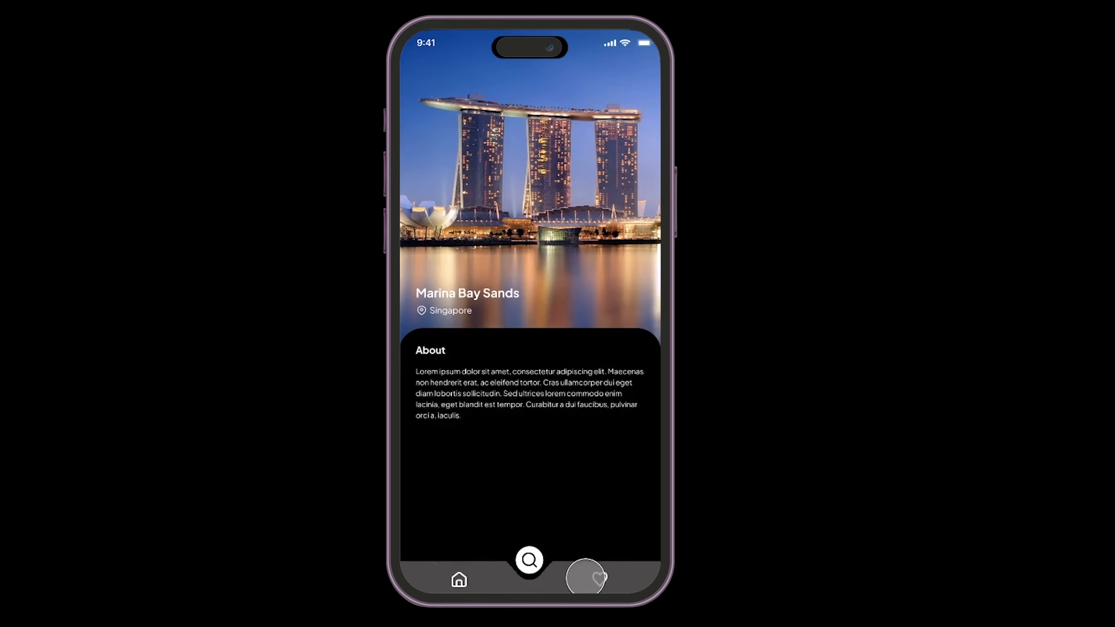
{"action": "left_click", "coordinate": [585, 577]}
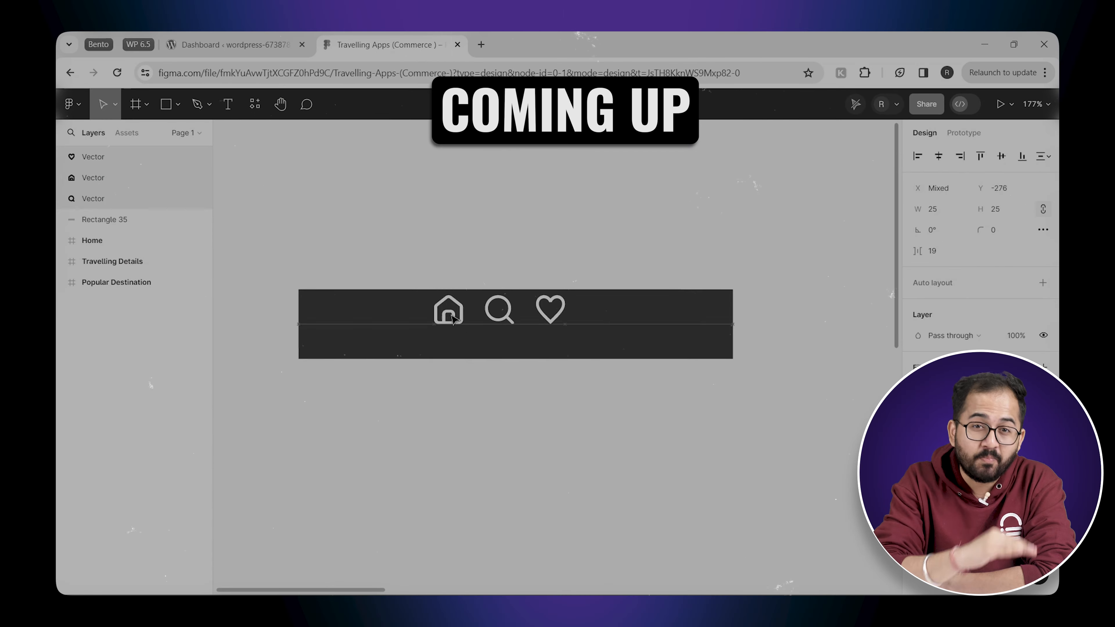
{"action": "left_click", "coordinate": [178, 105]}
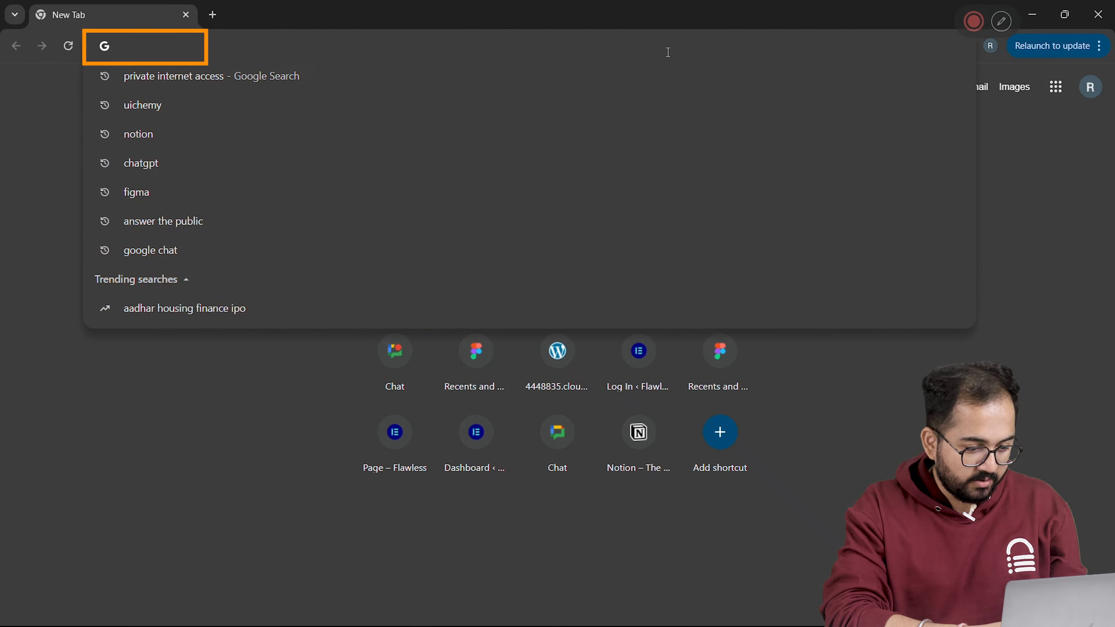
- Open the Figma site in the browser and create a new design file in Drafts
{"action": "type", "text": "figma"}
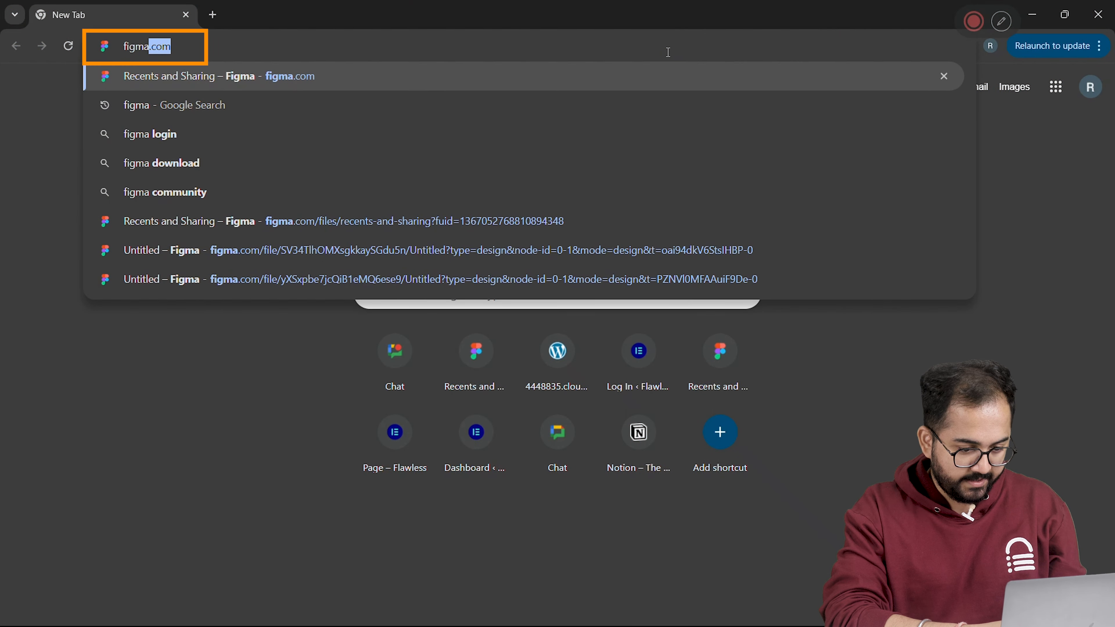
{"action": "key", "text": "Return"}
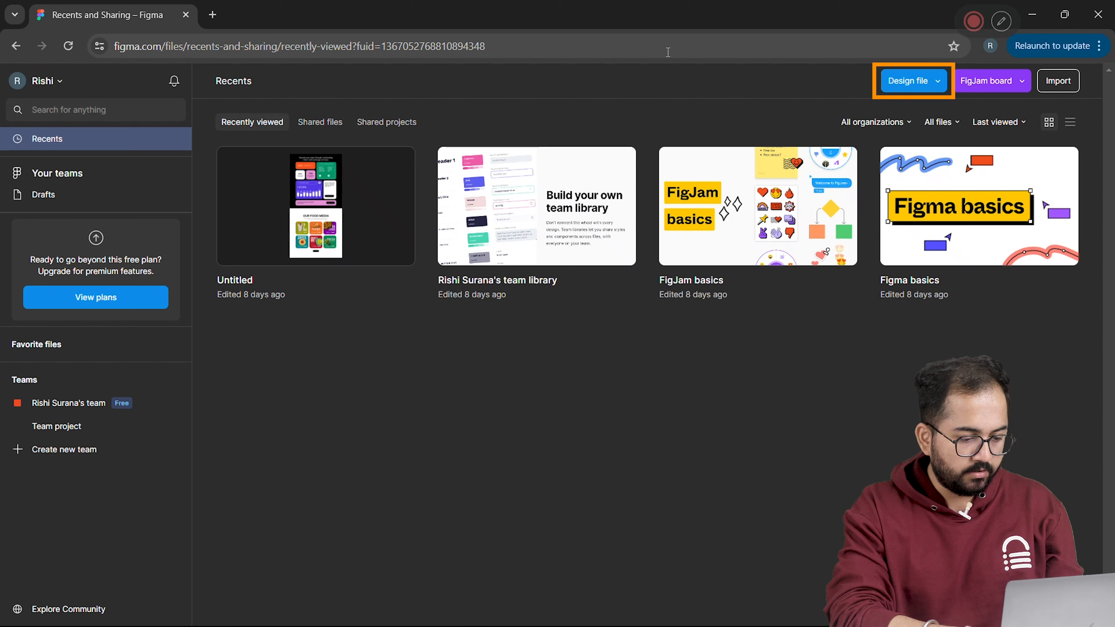
{"action": "left_click", "coordinate": [892, 80]}
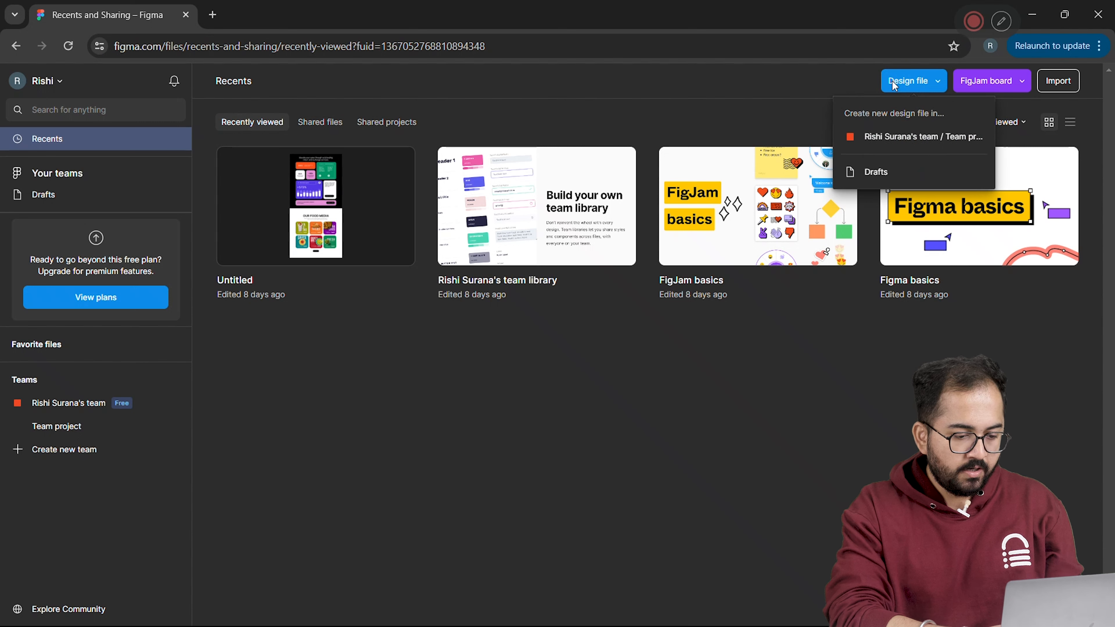
{"action": "left_click", "coordinate": [897, 172]}
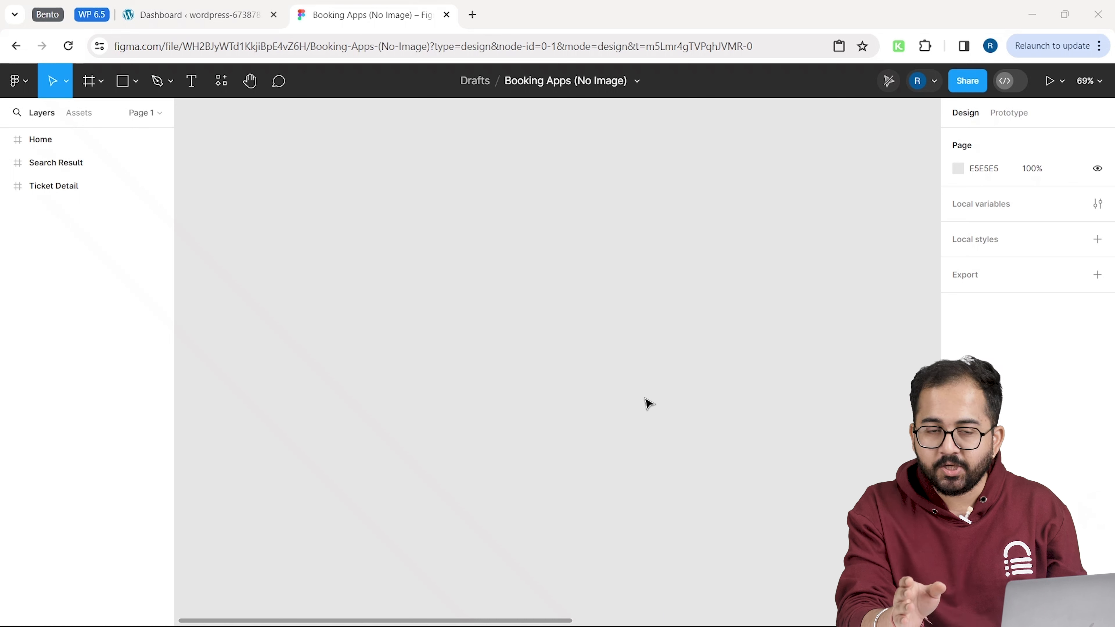
- Open the Icons8 plugin for icons, illustrations and photos in the Booking Apps (No Image) file
{"action": "left_click", "coordinate": [553, 395]}
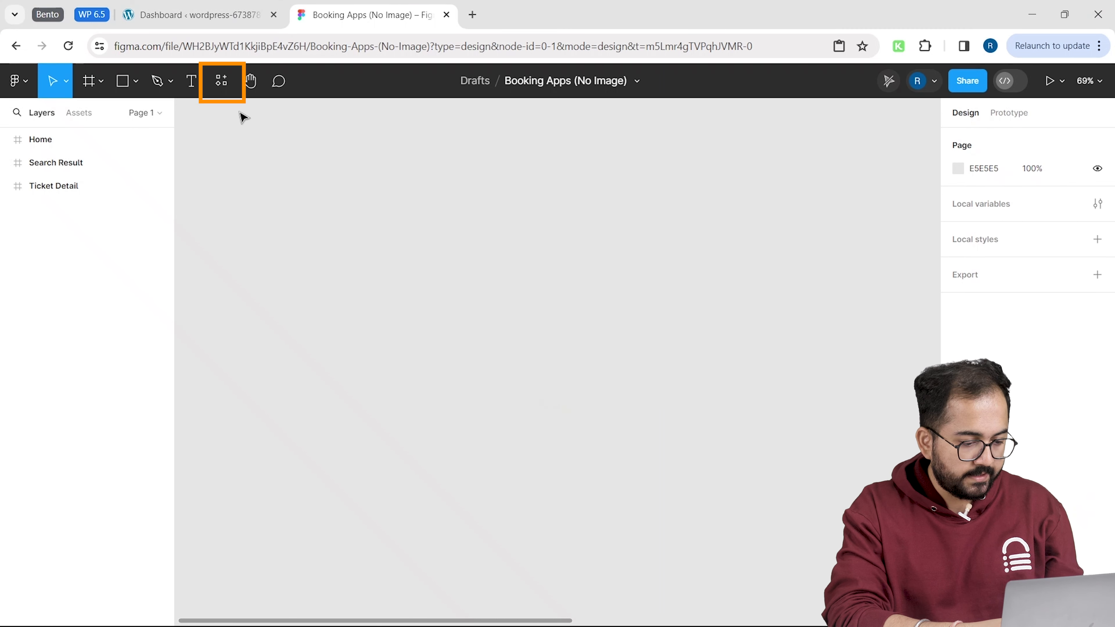
{"action": "key", "text": "shift+i"}
{"action": "left_click", "coordinate": [291, 115]}
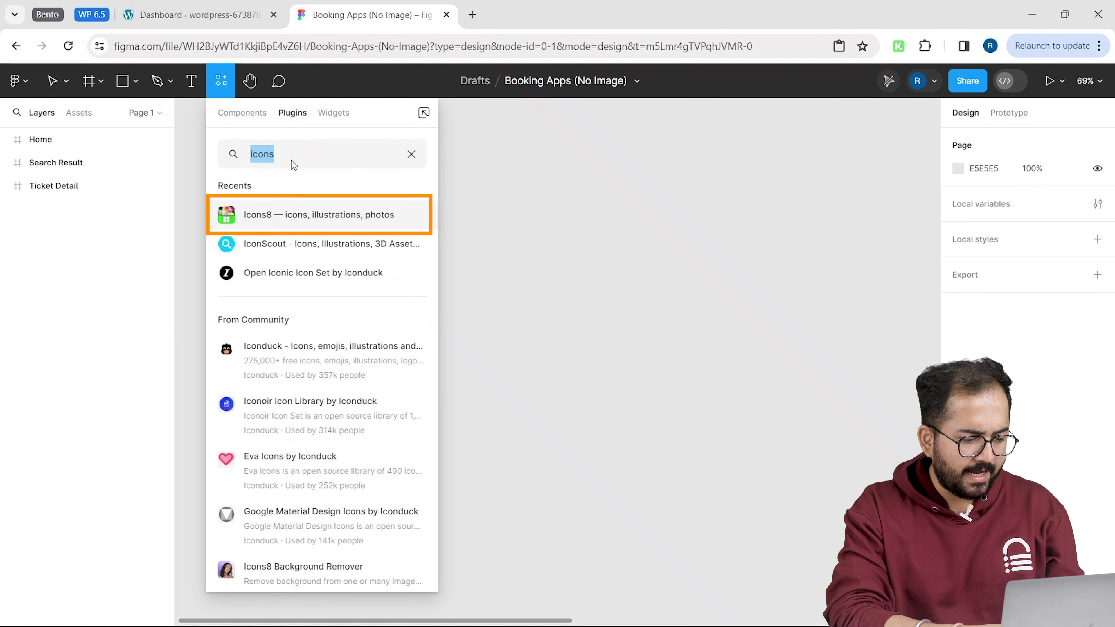
{"action": "left_click", "coordinate": [287, 223]}
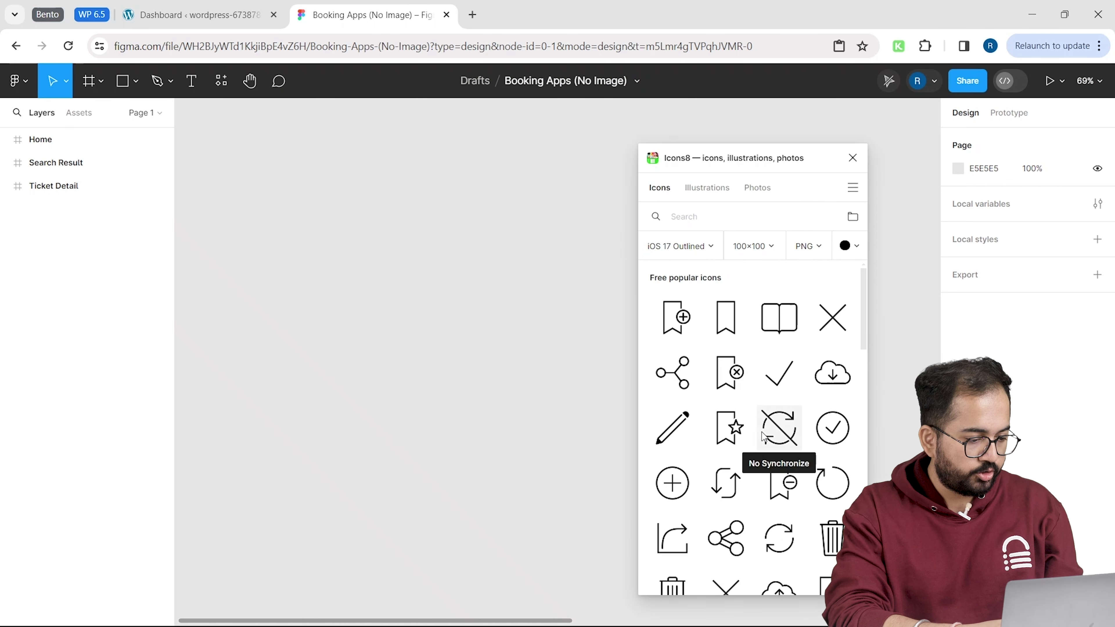
- Set the plugin's icon style to Material and search the icons for "home"
{"action": "scroll", "coordinate": [764, 435], "scroll_direction": "down", "scroll_amount": 9}
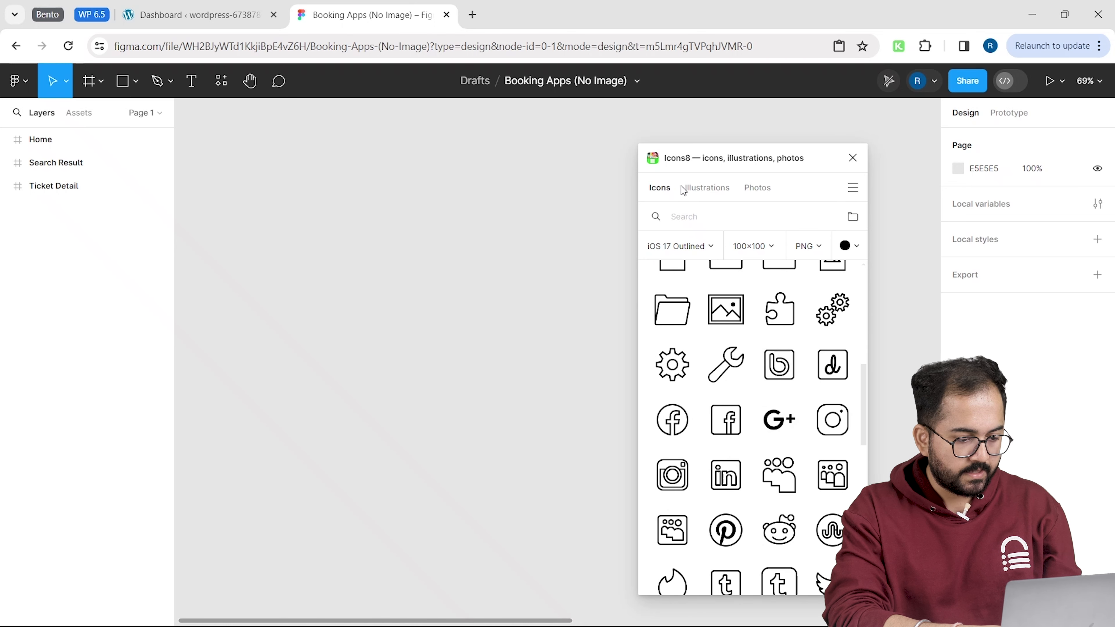
{"action": "left_click", "coordinate": [686, 246]}
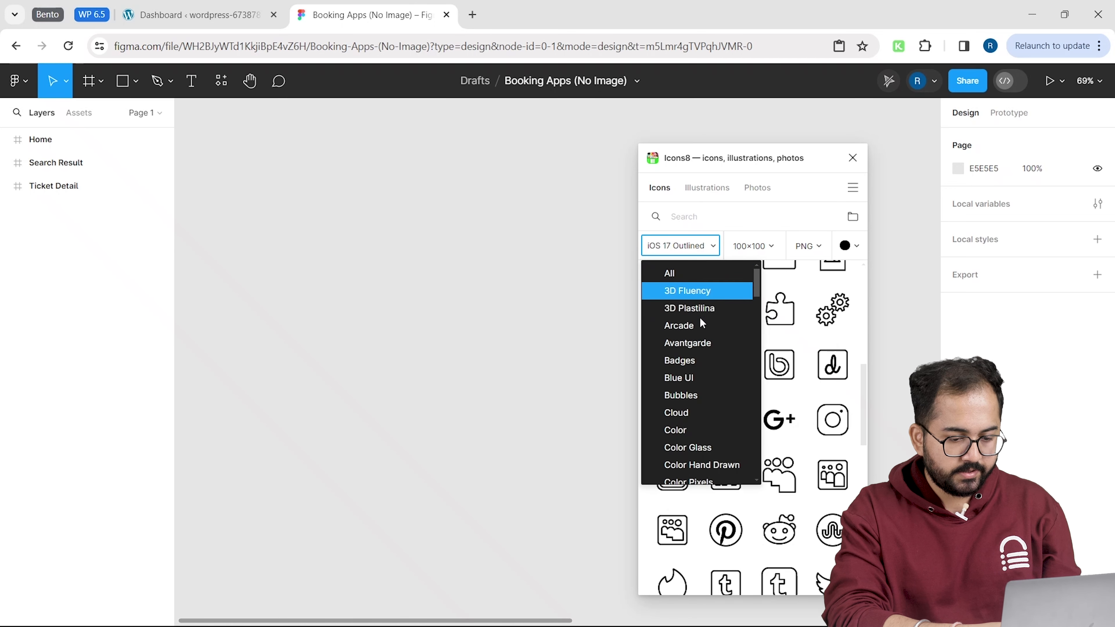
{"action": "scroll", "coordinate": [707, 373], "scroll_direction": "down", "scroll_amount": 10}
{"action": "left_click", "coordinate": [712, 350]}
{"action": "left_click", "coordinate": [724, 220]}
{"action": "type", "text": "home"}
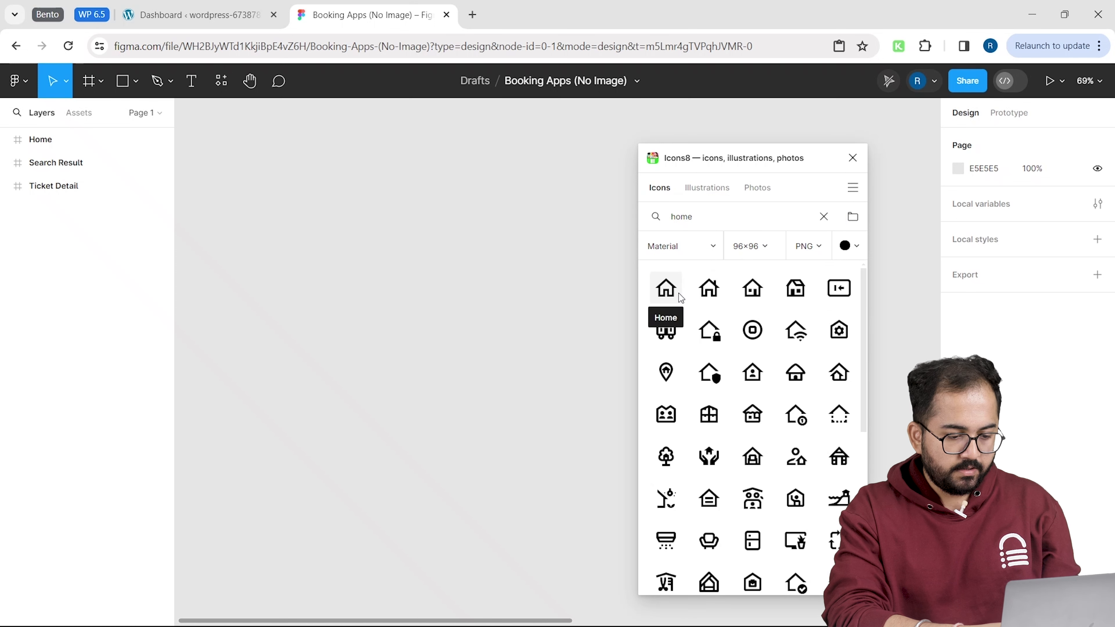
- Place the Home, Adventures and Train Ticket icons in a row on the canvas, searching for "ticket" to find the last one
{"action": "left_click_drag", "start_coordinate": [675, 293], "coordinate": [446, 351]}
{"action": "left_click_drag", "start_coordinate": [847, 290], "coordinate": [514, 343]}
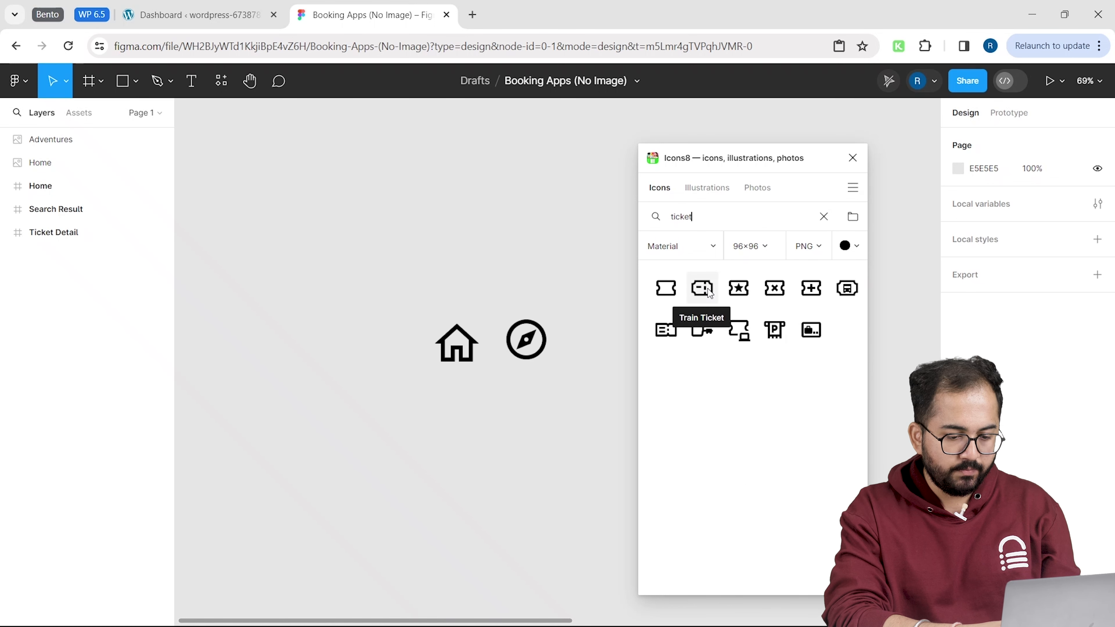
{"action": "left_click_drag", "start_coordinate": [710, 293], "coordinate": [601, 350]}
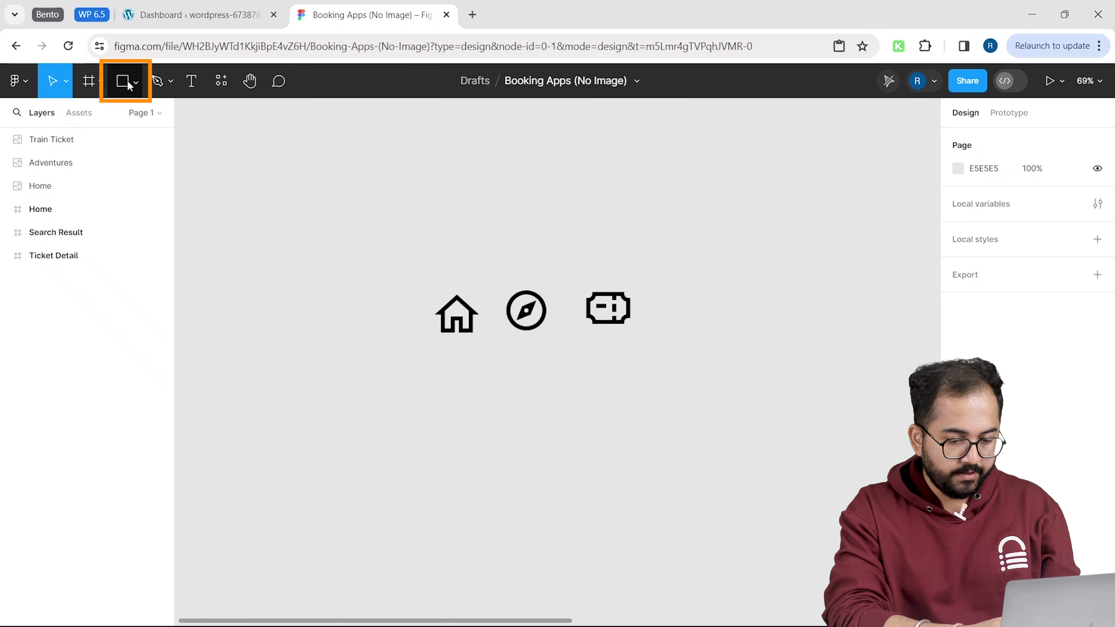
- Draw a rectangle below the icons and set its width to 375 and height to 60
{"action": "left_click", "coordinate": [122, 81]}
{"action": "mouse_move", "coordinate": [385, 357]}
{"action": "left_mouse_down"}
{"action": "mouse_move", "coordinate": [620, 420]}
{"action": "mouse_move", "coordinate": [692, 422]}
{"action": "left_mouse_up"}
{"action": "left_click", "coordinate": [978, 198]}
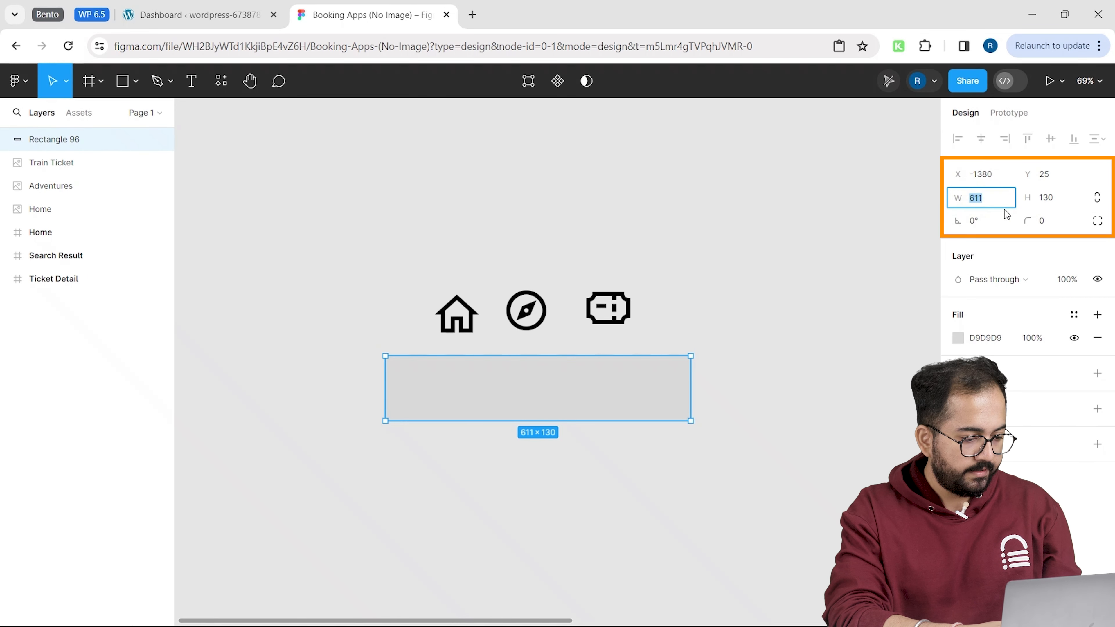
{"action": "type", "text": "37"}
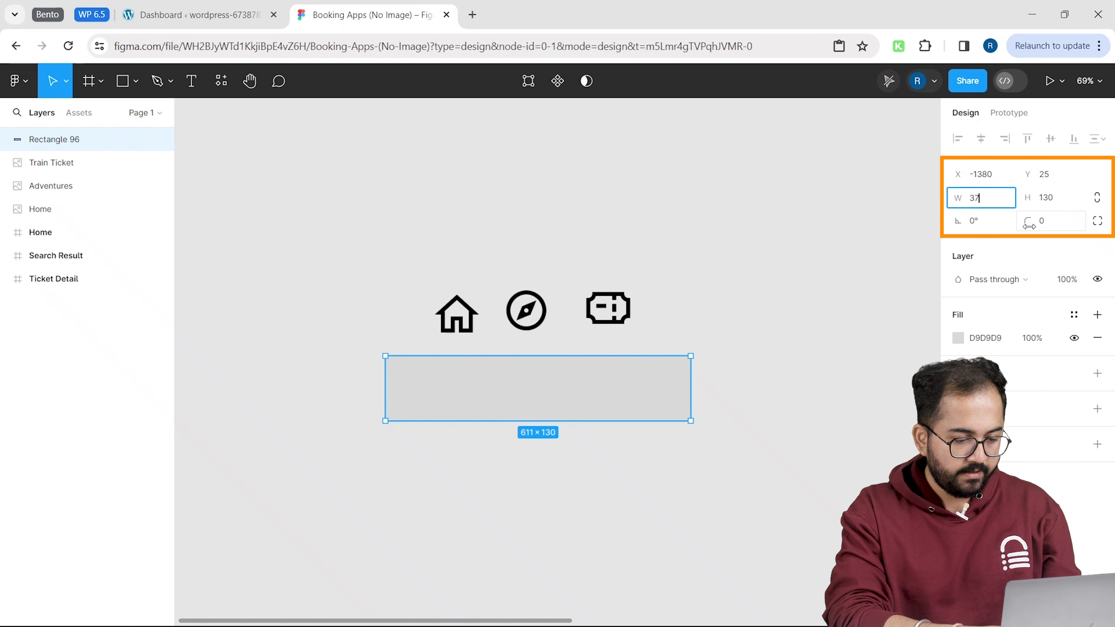
{"action": "type", "text": "5"}
{"action": "key", "text": "Return"}
{"action": "left_click", "coordinate": [1076, 200]}
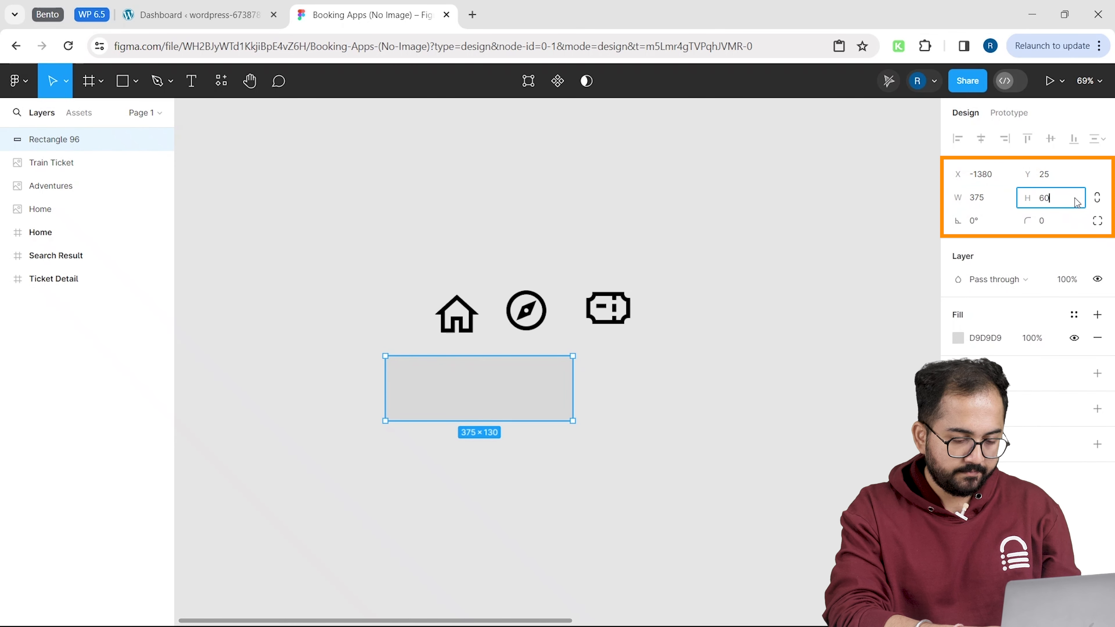
{"action": "type", "text": "60"}
{"action": "key", "text": "Return"}
- Fill the navigation bar rectangle with white, FFFFFF
{"action": "scroll", "coordinate": [558, 381], "scroll_direction": "up", "scroll_amount": 5}
{"action": "scroll", "coordinate": [557, 381], "scroll_direction": "left", "scroll_amount": 3}
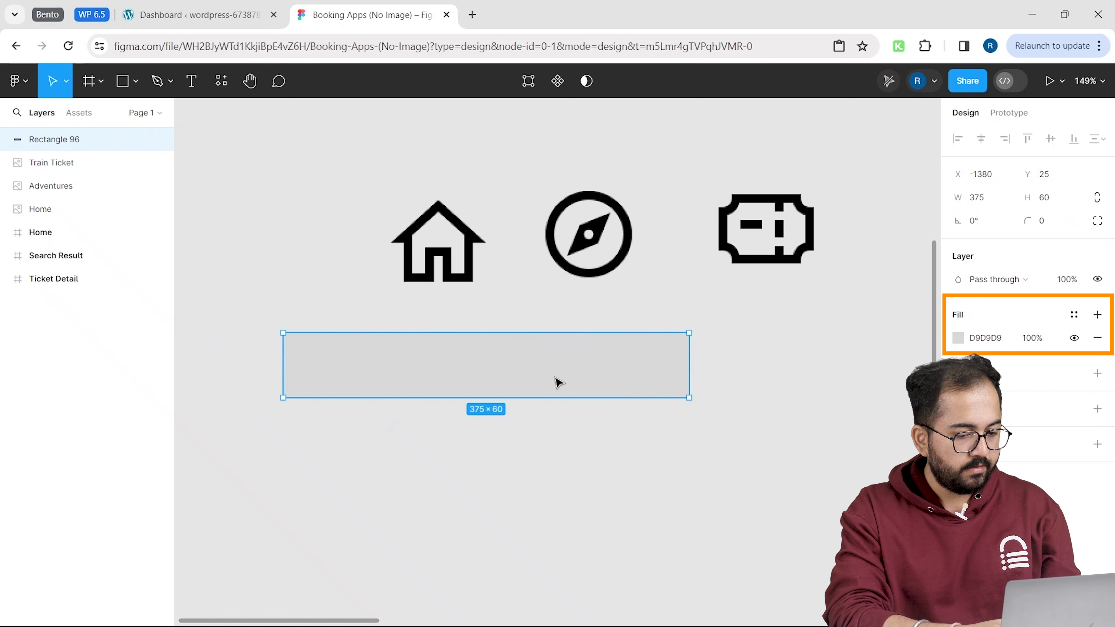
{"action": "left_click", "coordinate": [959, 339]}
{"action": "left_click", "coordinate": [804, 548]}
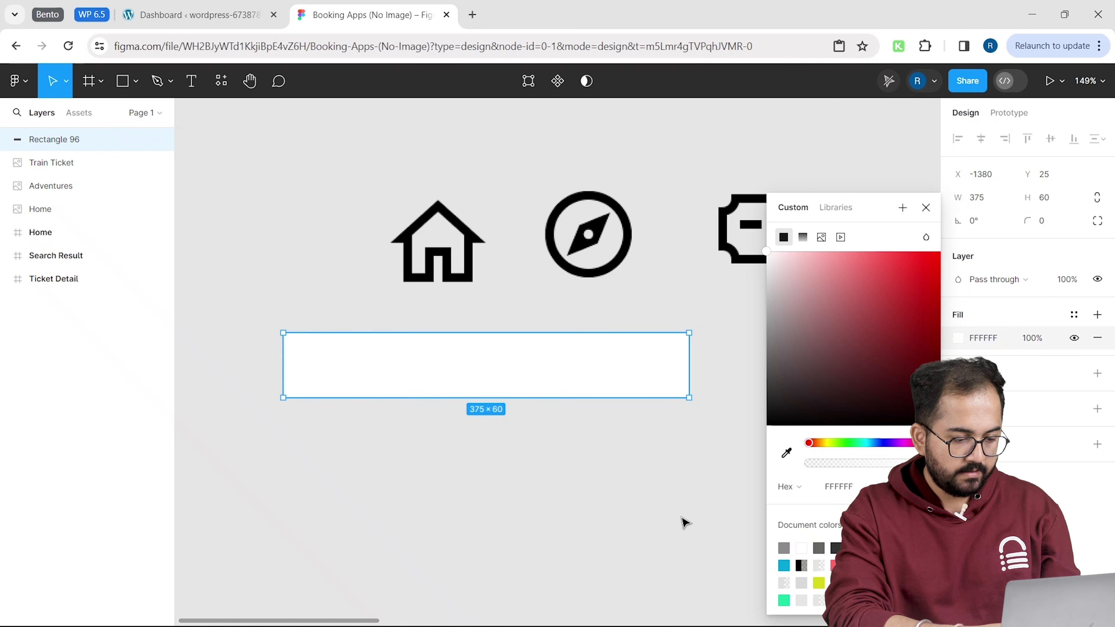
{"action": "left_click", "coordinate": [687, 523]}
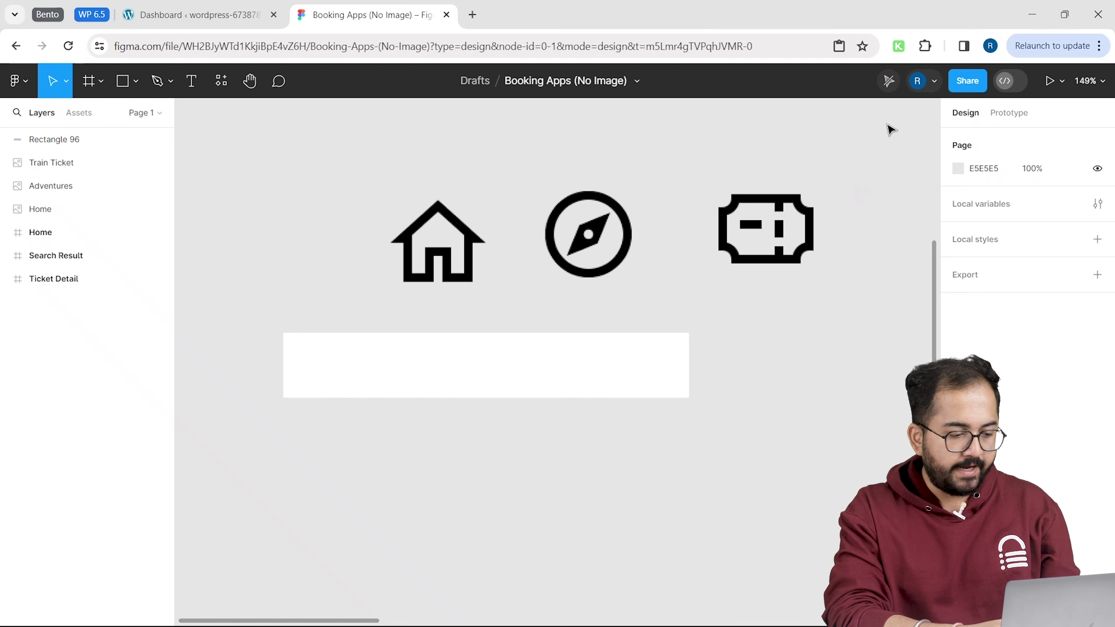
- Resize the home, compass and ticket icons together to 30 × 30
{"action": "left_click_drag", "start_coordinate": [868, 163], "coordinate": [363, 295]}
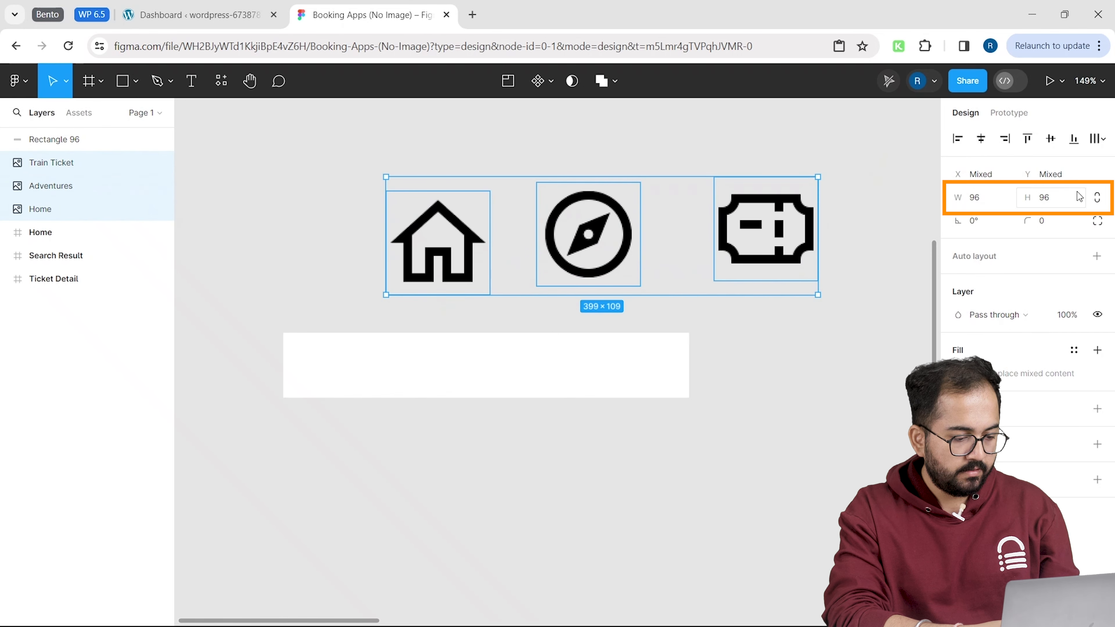
{"action": "type", "text": "30"}
{"action": "key", "text": "Return"}
{"action": "key", "text": "Escape"}
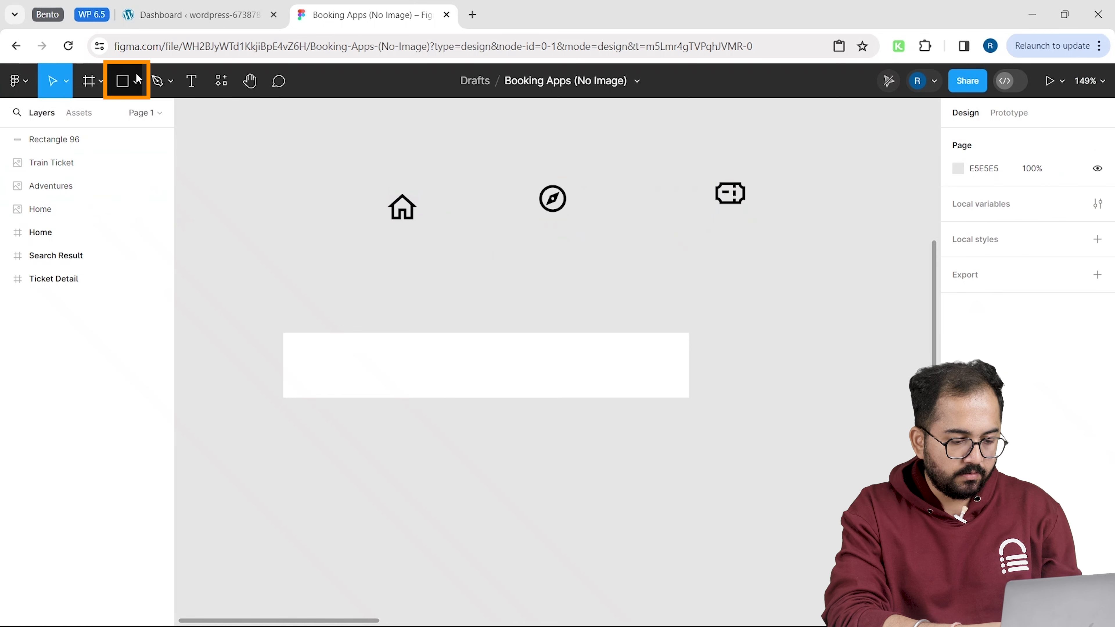
- Draw a circle with the Ellipse tool above the white bar and set its size to 50 × 50
{"action": "left_click", "coordinate": [139, 80]}
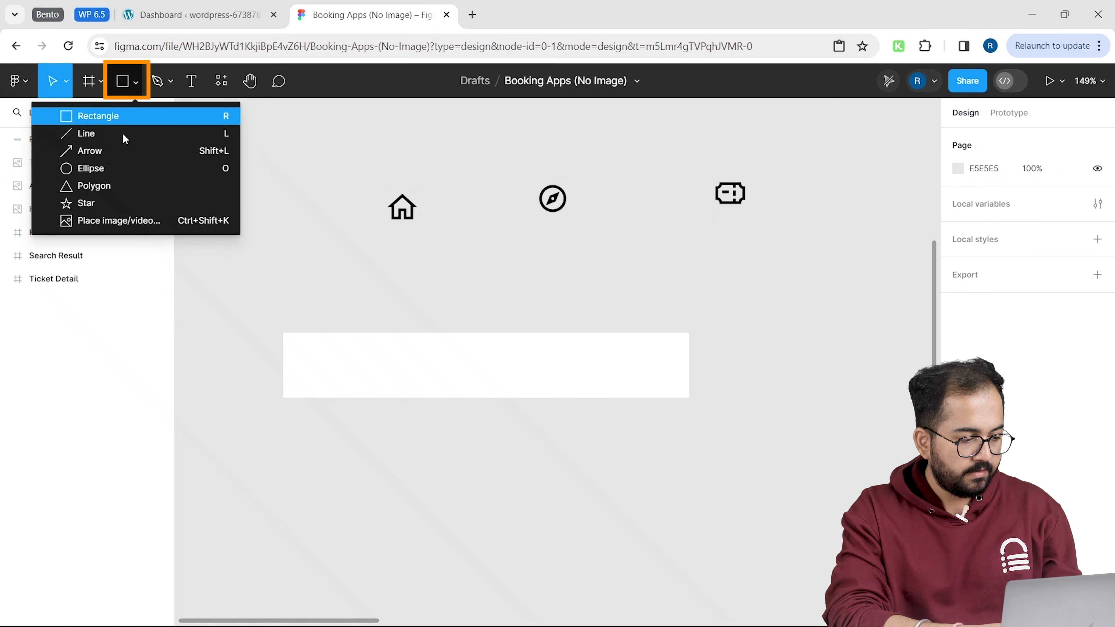
{"action": "left_click", "coordinate": [108, 166]}
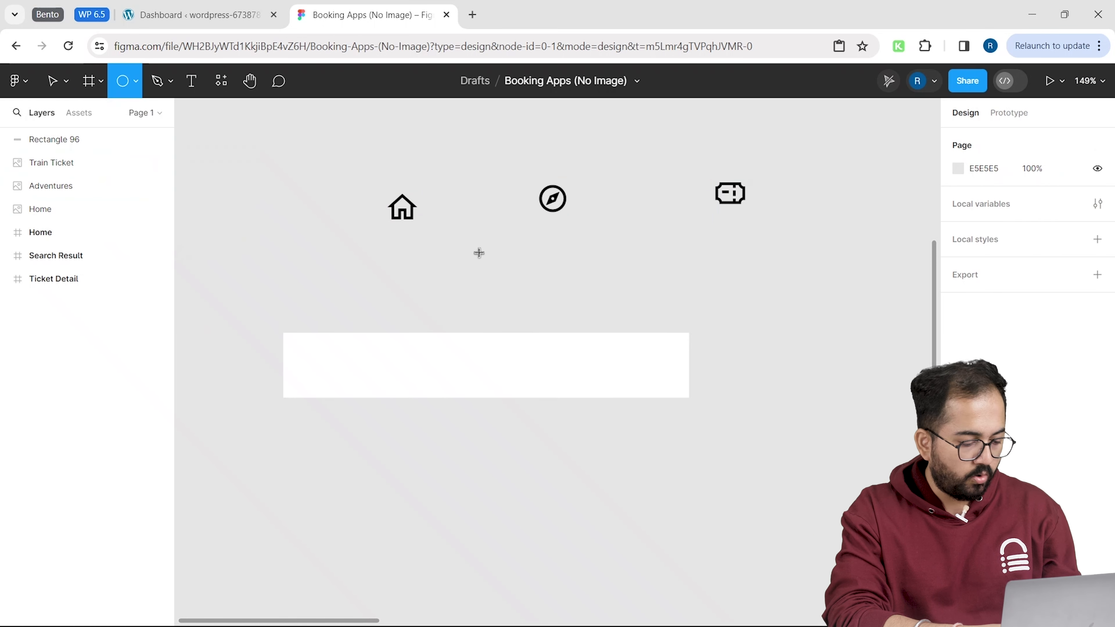
{"action": "left_click_drag", "start_coordinate": [479, 252], "coordinate": [536, 309]}
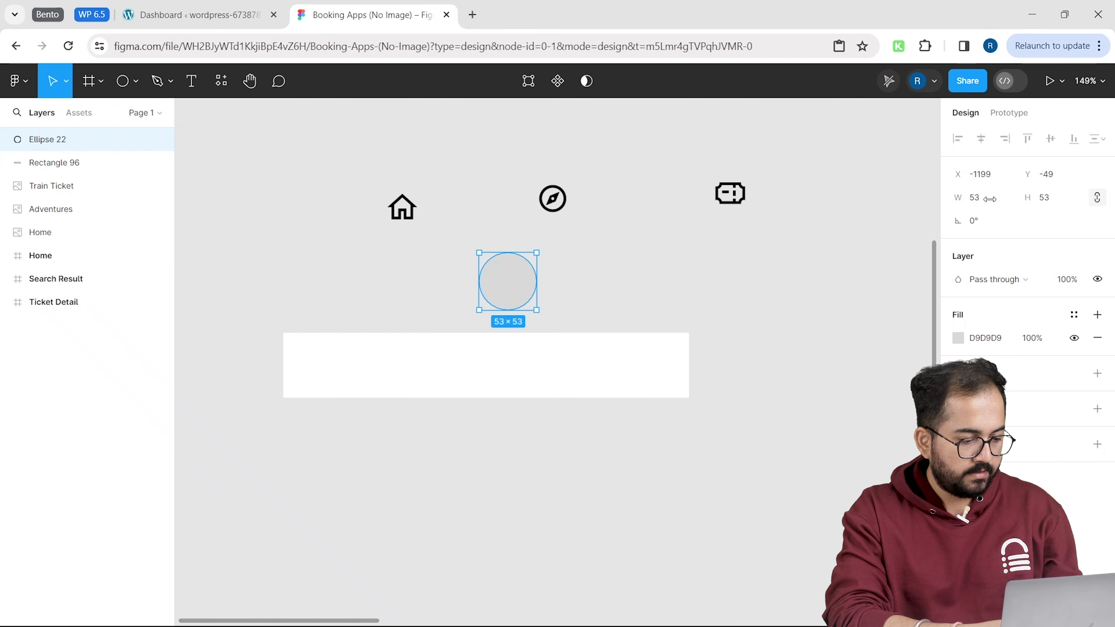
{"action": "left_click", "coordinate": [990, 202]}
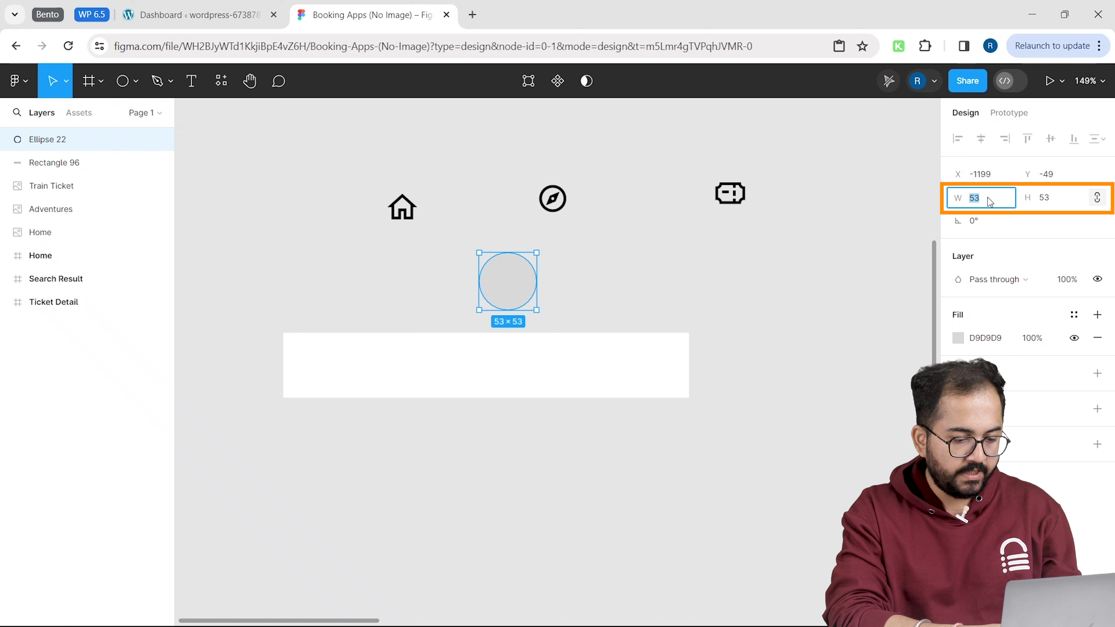
{"action": "type", "text": "50"}
{"action": "key", "text": "Return"}
- Place the circle near the left end of the white bar and fill it with blue 05A5D8
{"action": "left_click_drag", "start_coordinate": [518, 282], "coordinate": [354, 367]}
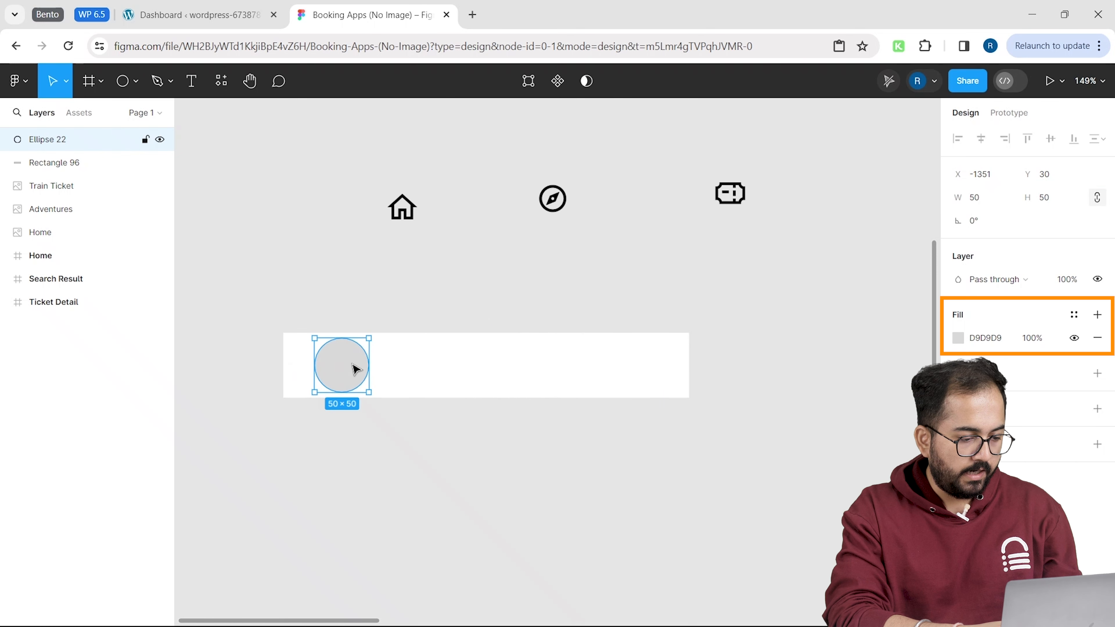
{"action": "left_click", "coordinate": [958, 338]}
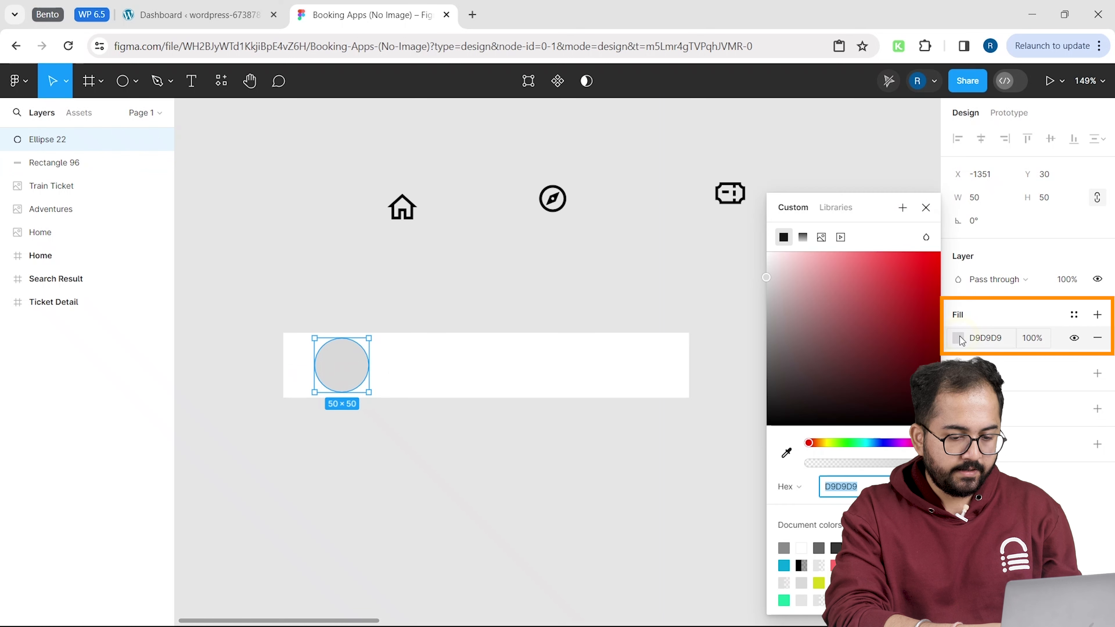
{"action": "left_click", "coordinate": [784, 566]}
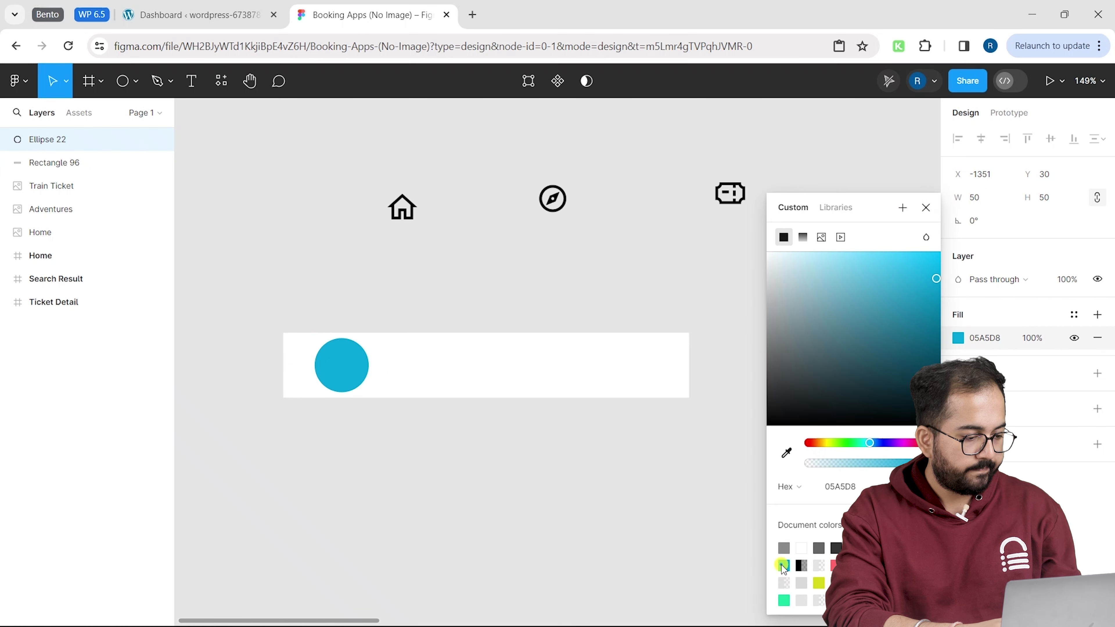
- Copy the blue circle and paste two copies in a row beside it on the white bar
{"action": "left_click", "coordinate": [356, 369]}
{"action": "right_click", "coordinate": [356, 369]}
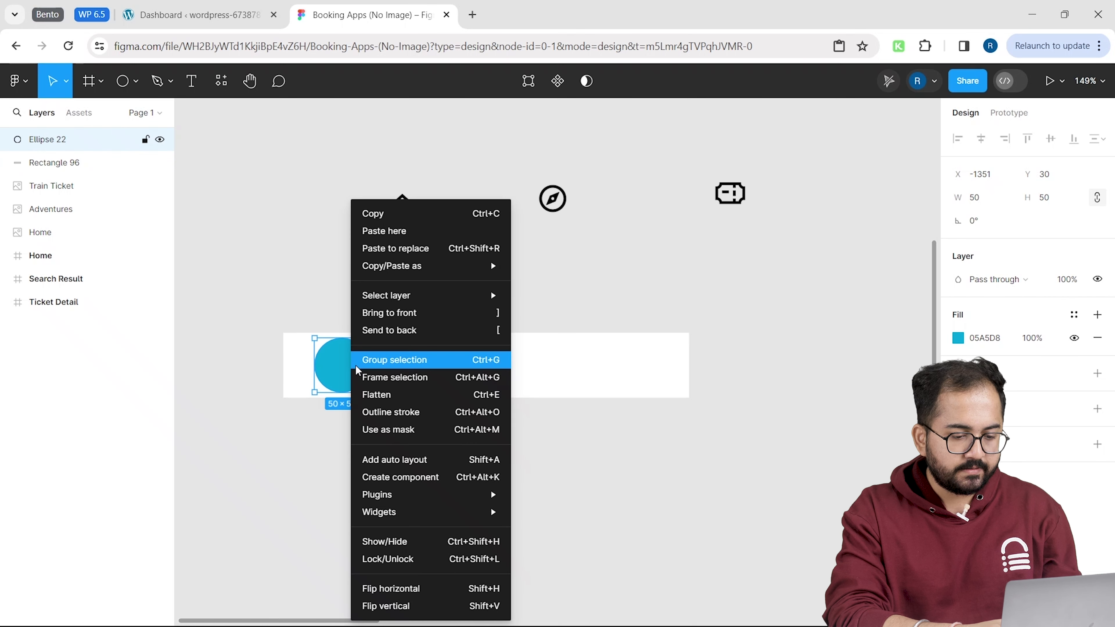
{"action": "left_click", "coordinate": [411, 215]}
{"action": "right_click", "coordinate": [413, 371]}
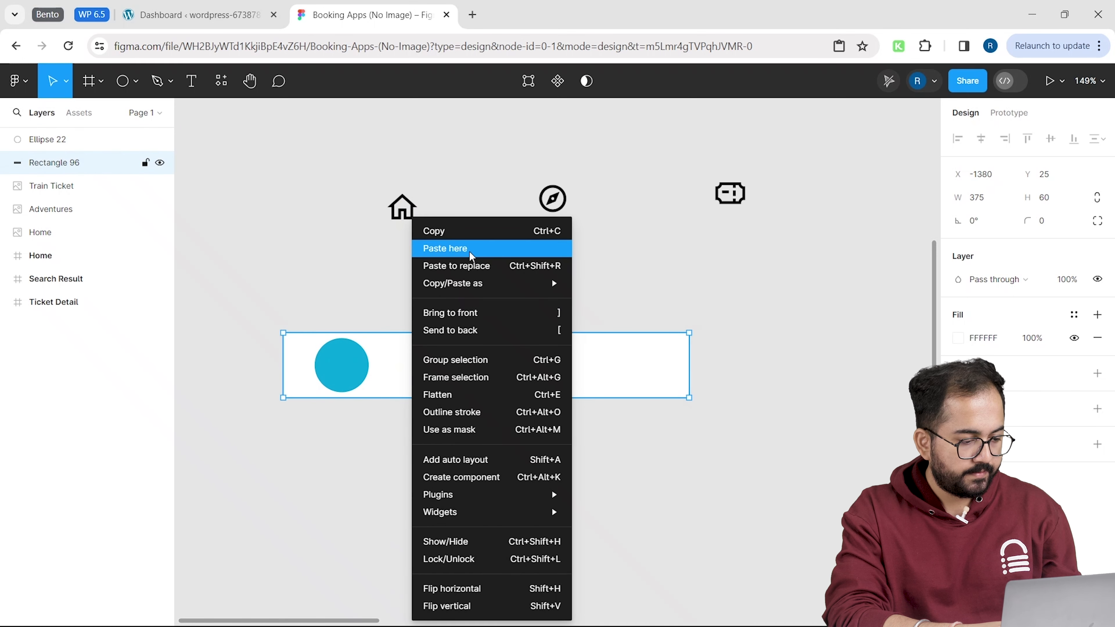
{"action": "left_click", "coordinate": [467, 250]}
- Make the two copied circles light grey, leaving only the first circle blue
{"action": "left_click", "coordinate": [957, 339]}
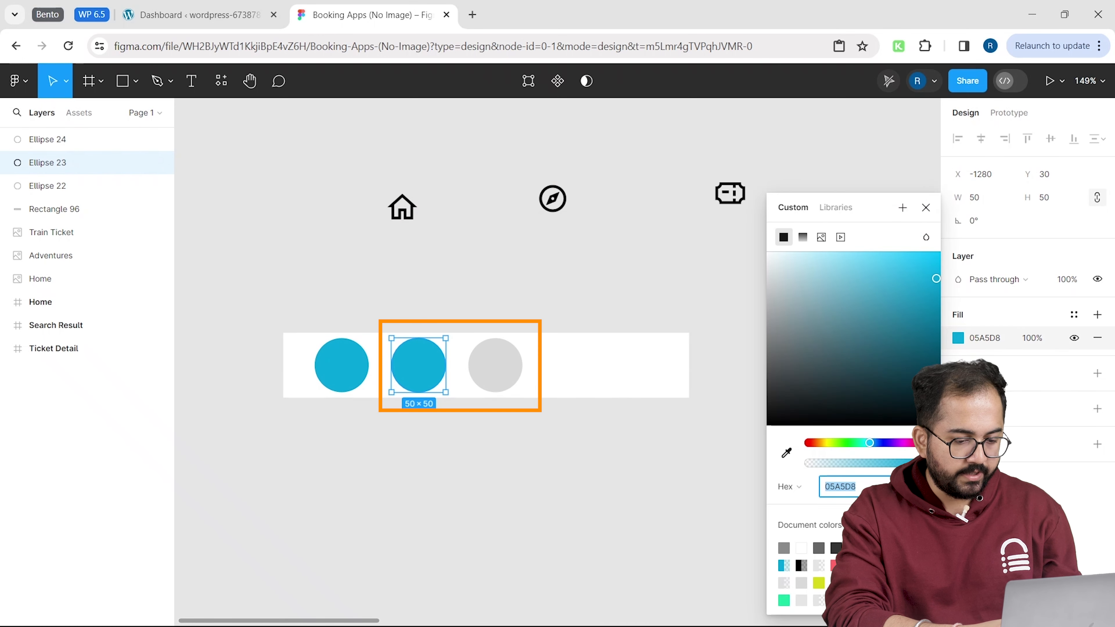
{"action": "key", "text": "ctrl+z"}
{"action": "left_click", "coordinate": [620, 491]}
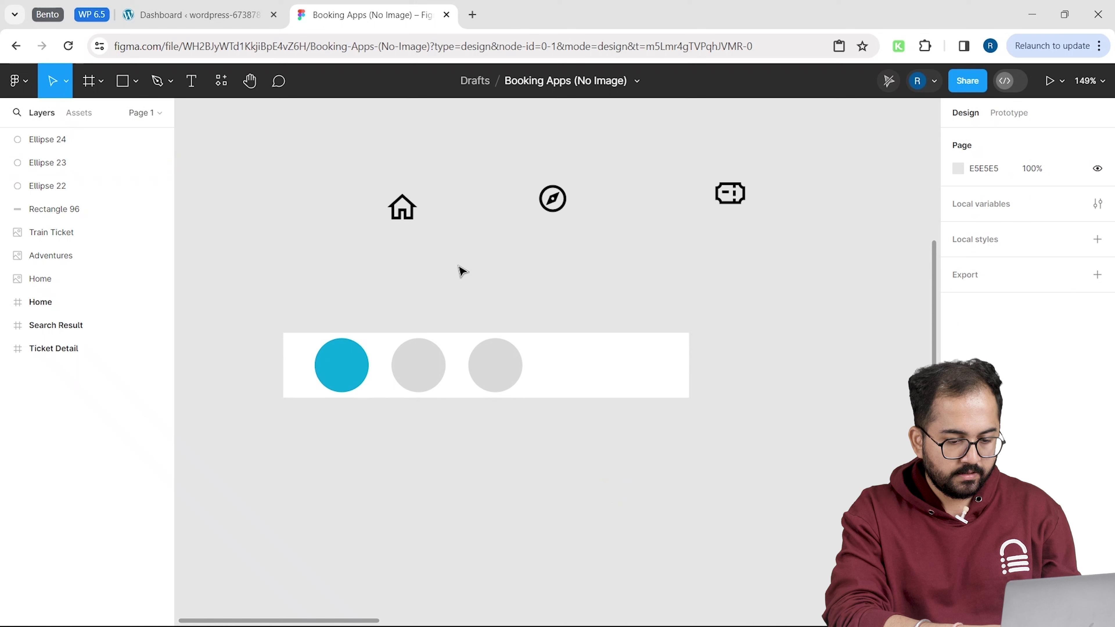
- Place the home, compass and ticket icons on the three circles, layered in front of them, and group the home icon with its circle
{"action": "left_click_drag", "start_coordinate": [409, 216], "coordinate": [349, 376]}
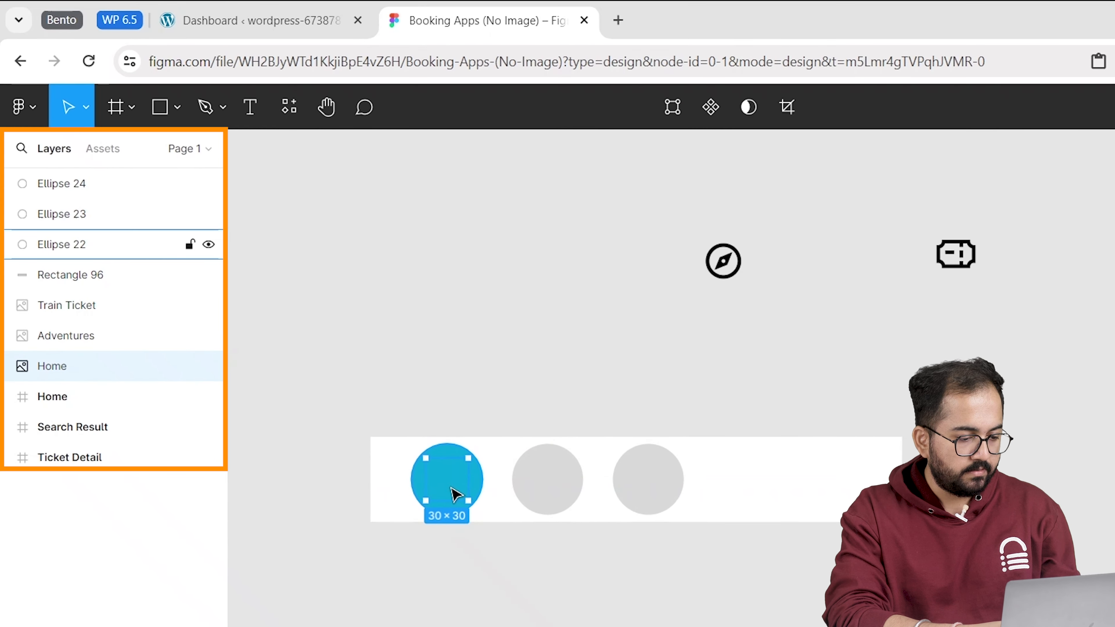
{"action": "left_click_drag", "start_coordinate": [86, 376], "coordinate": [75, 238]}
{"action": "left_click_drag", "start_coordinate": [723, 263], "coordinate": [548, 481]}
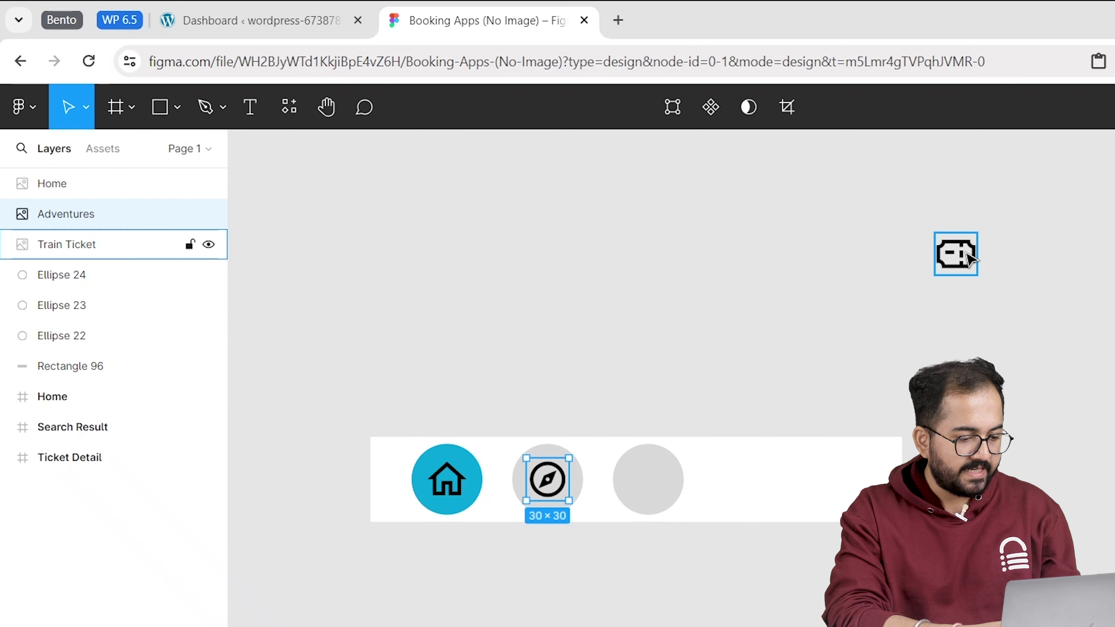
{"action": "left_click_drag", "start_coordinate": [970, 259], "coordinate": [655, 476]}
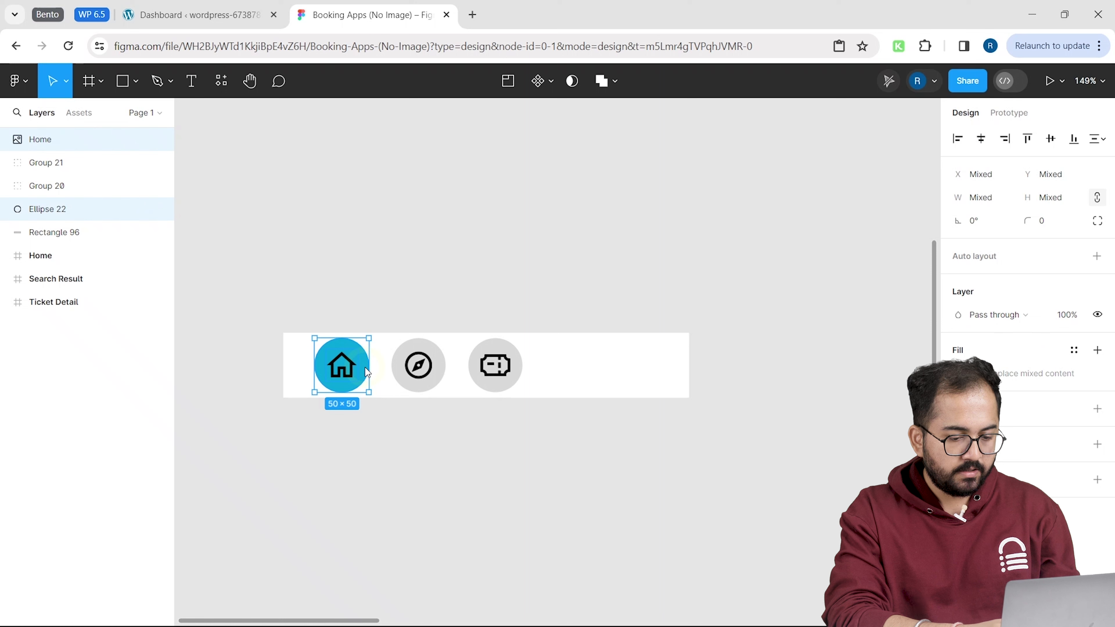
{"action": "right_click", "coordinate": [367, 372]}
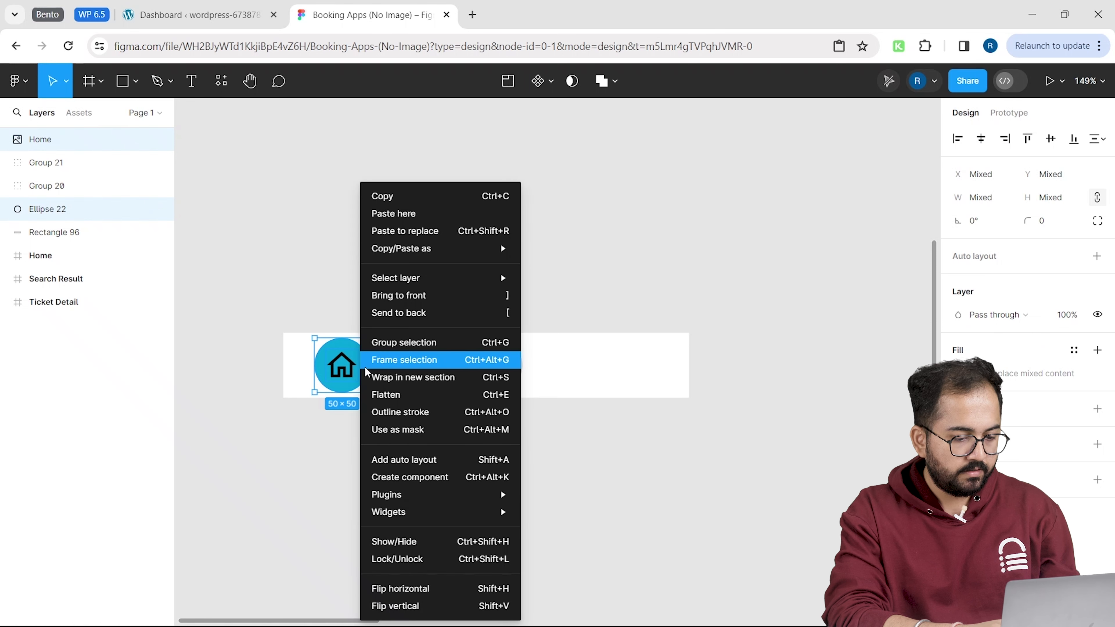
{"action": "left_click", "coordinate": [392, 341]}
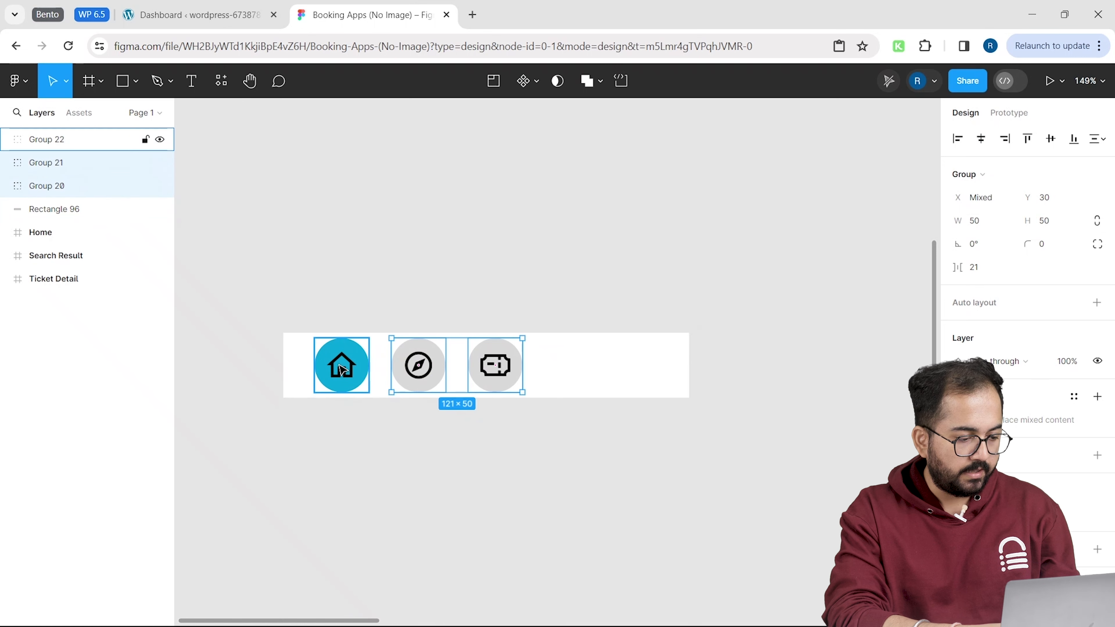
- Distribute the three icon groups horizontally with a spacing of 80 and centre them on the white bar
{"action": "left_click", "coordinate": [344, 364], "text": "shift"}
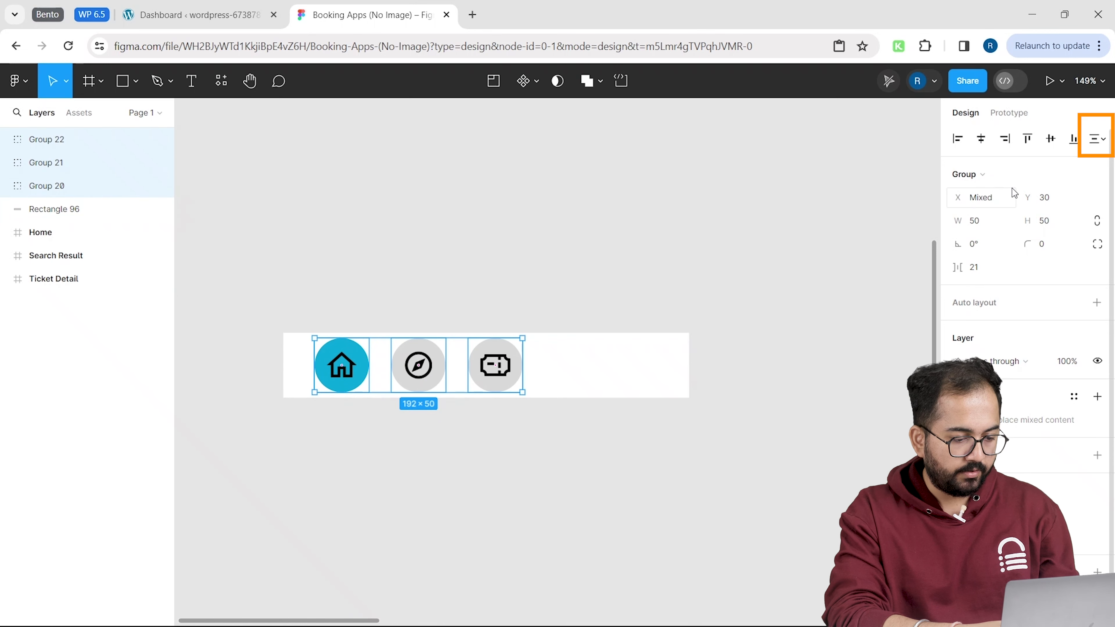
{"action": "left_click", "coordinate": [1098, 139]}
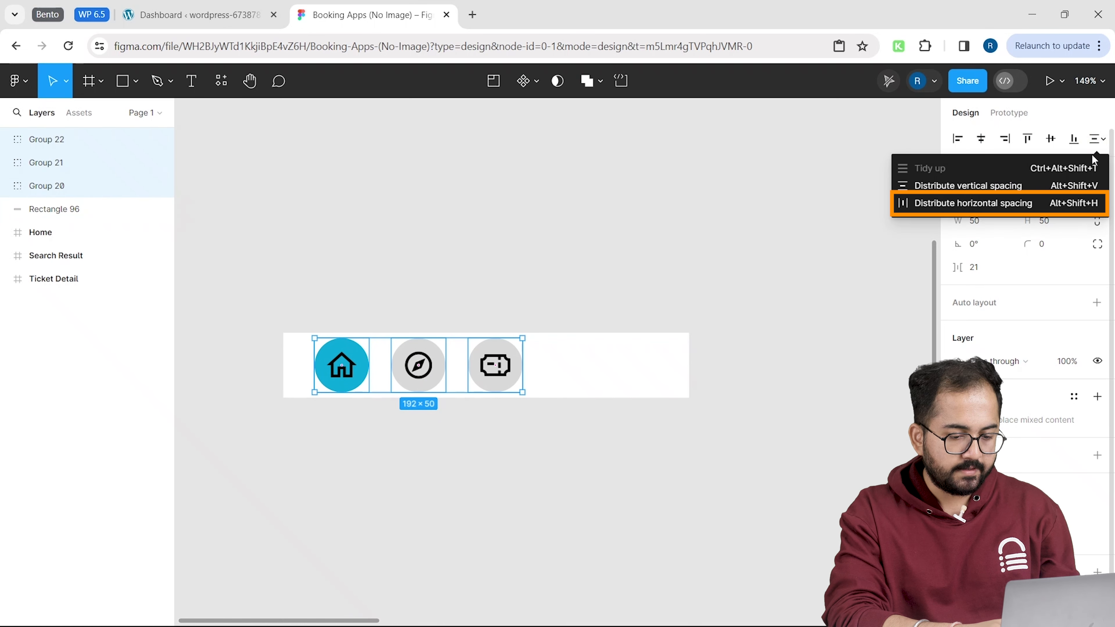
{"action": "left_click", "coordinate": [1022, 205]}
{"action": "left_click_drag", "start_coordinate": [957, 267], "coordinate": [1045, 273]}
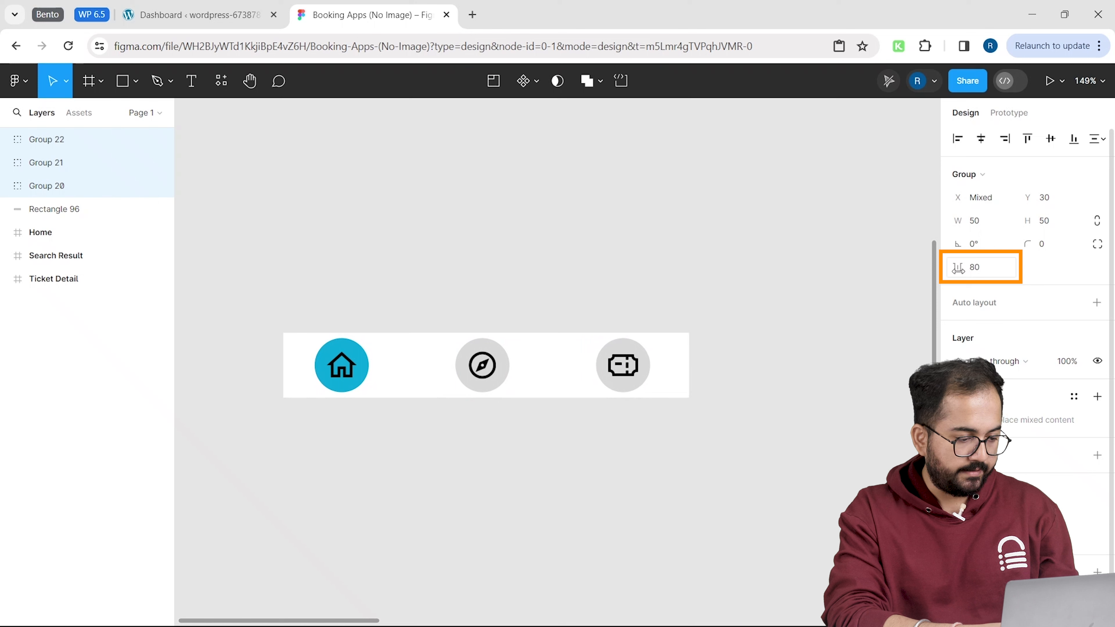
{"action": "left_click", "coordinate": [530, 362]}
{"action": "left_click_drag", "start_coordinate": [533, 366], "coordinate": [532, 366]}
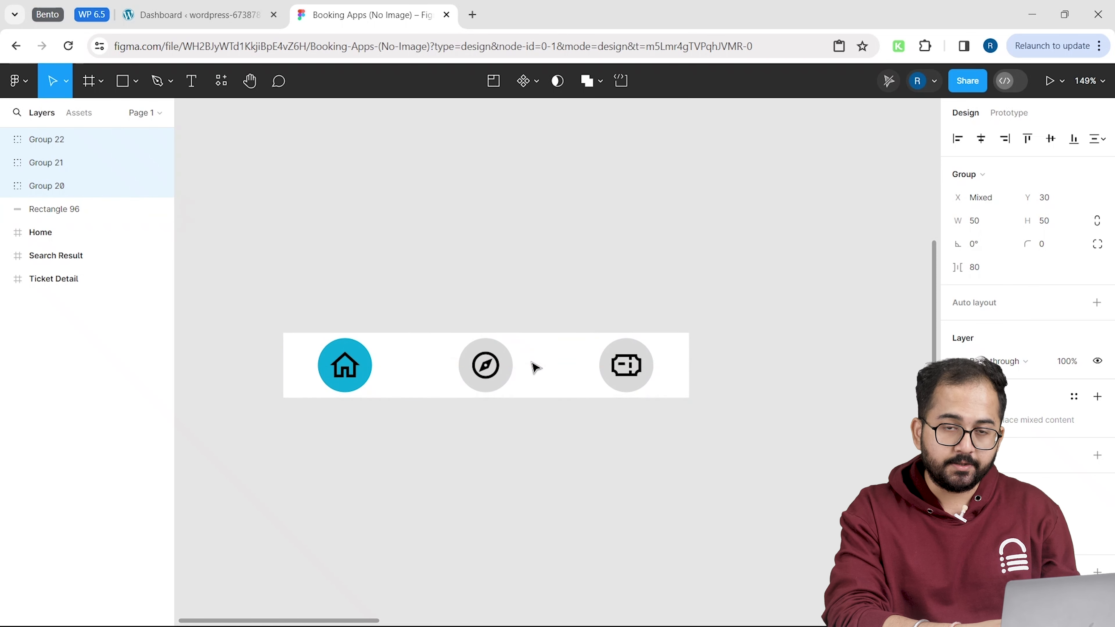
- Select the white bar with its three icon groups and move it directly below the Home screen
{"action": "left_click", "coordinate": [542, 428]}
{"action": "left_click_drag", "start_coordinate": [732, 285], "coordinate": [282, 476]}
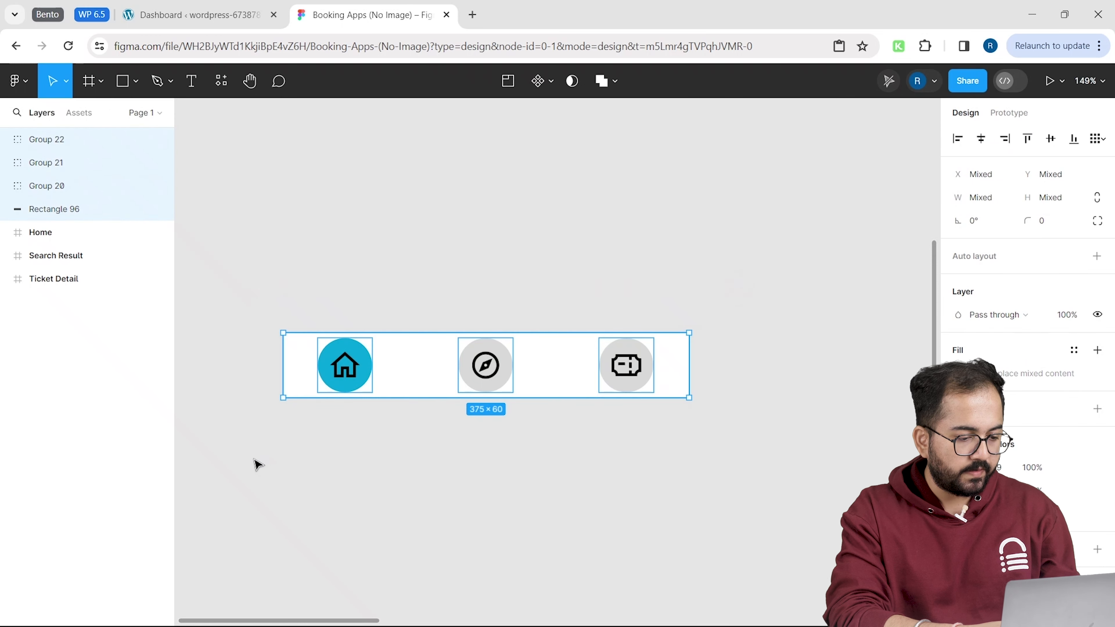
{"action": "scroll", "coordinate": [424, 374], "scroll_direction": "down", "scroll_amount": 5}
{"action": "left_click_drag", "start_coordinate": [422, 371], "coordinate": [788, 558]}
{"action": "scroll", "coordinate": [695, 403], "scroll_direction": "right", "scroll_amount": 8}
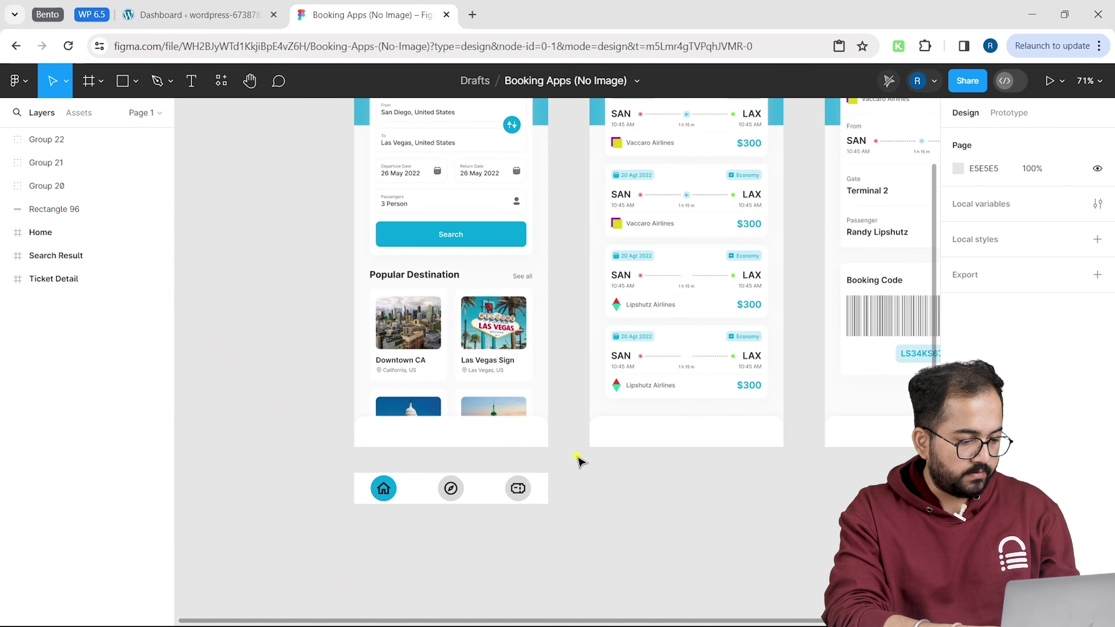
- Copy the navigation bar and paste copies below the Search Result and Ticket Detail screens
{"action": "left_click_drag", "start_coordinate": [577, 456], "coordinate": [294, 556]}
{"action": "right_click", "coordinate": [428, 492]}
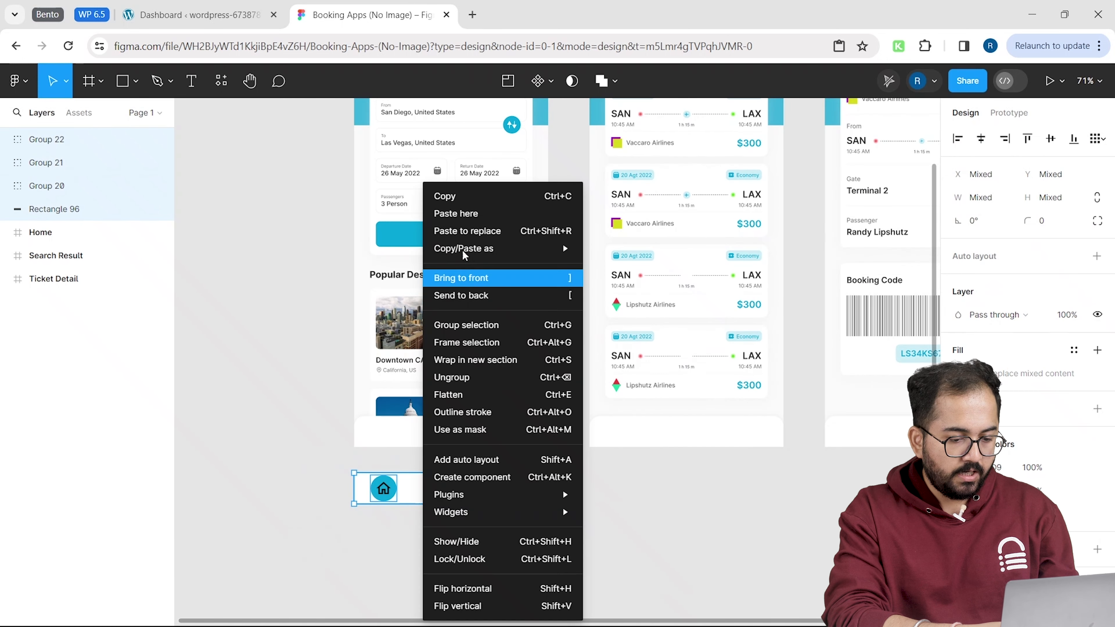
{"action": "left_click", "coordinate": [689, 523]}
{"action": "right_click", "coordinate": [689, 523]}
{"action": "left_click", "coordinate": [702, 473]}
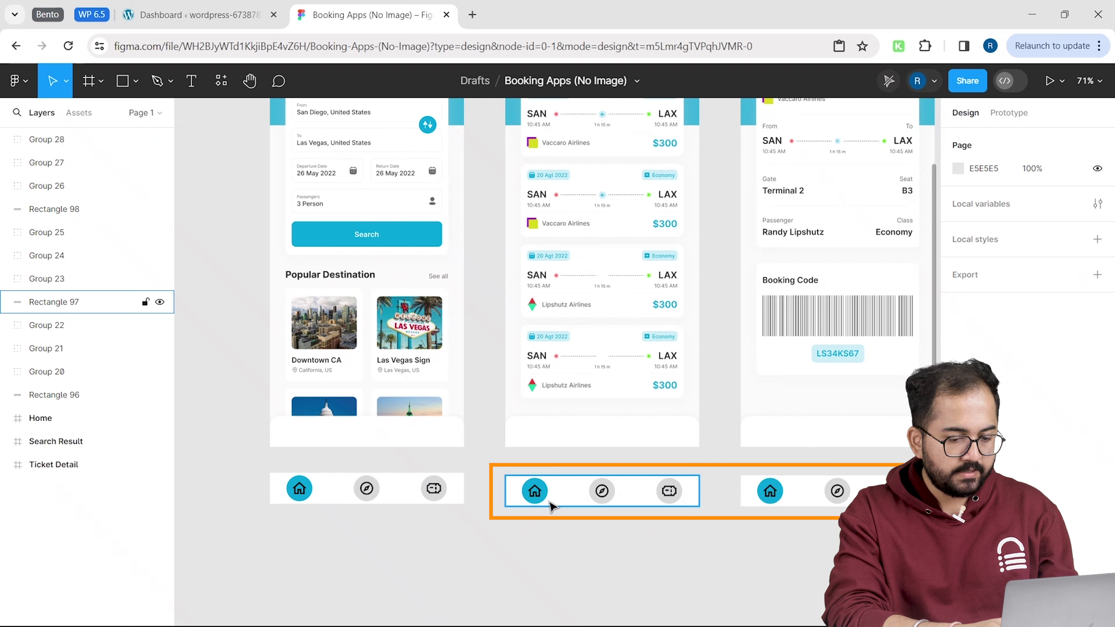
- Set the blue fill of the home circle in the bar below the Home screen to 75% opacity
{"action": "left_click", "coordinate": [551, 506]}
{"action": "left_click", "coordinate": [958, 489]}
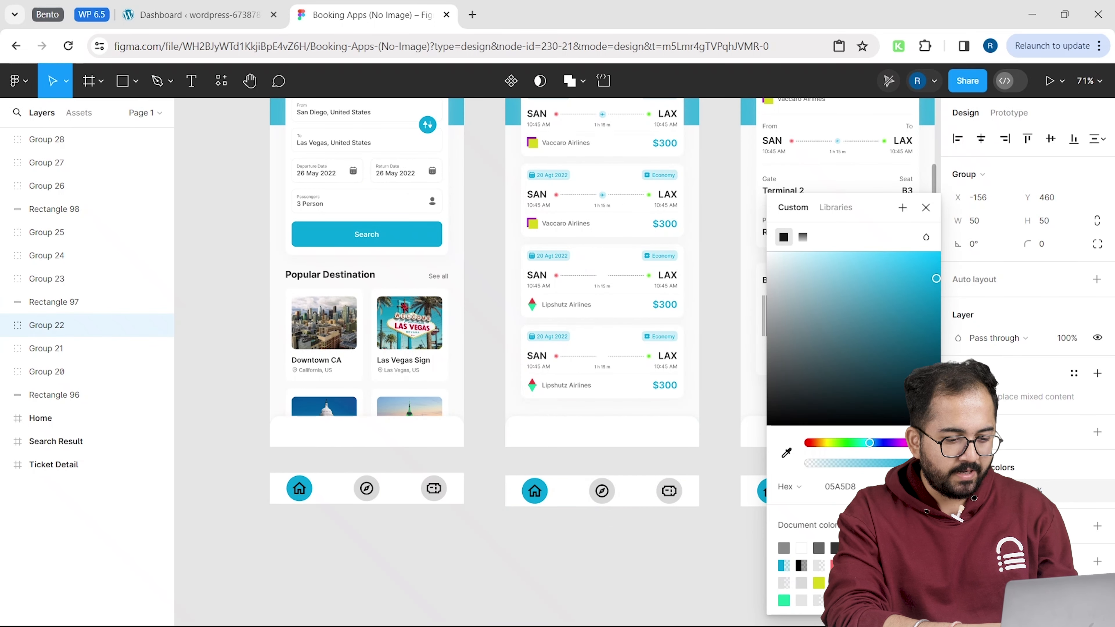
{"action": "left_click", "coordinate": [849, 486]}
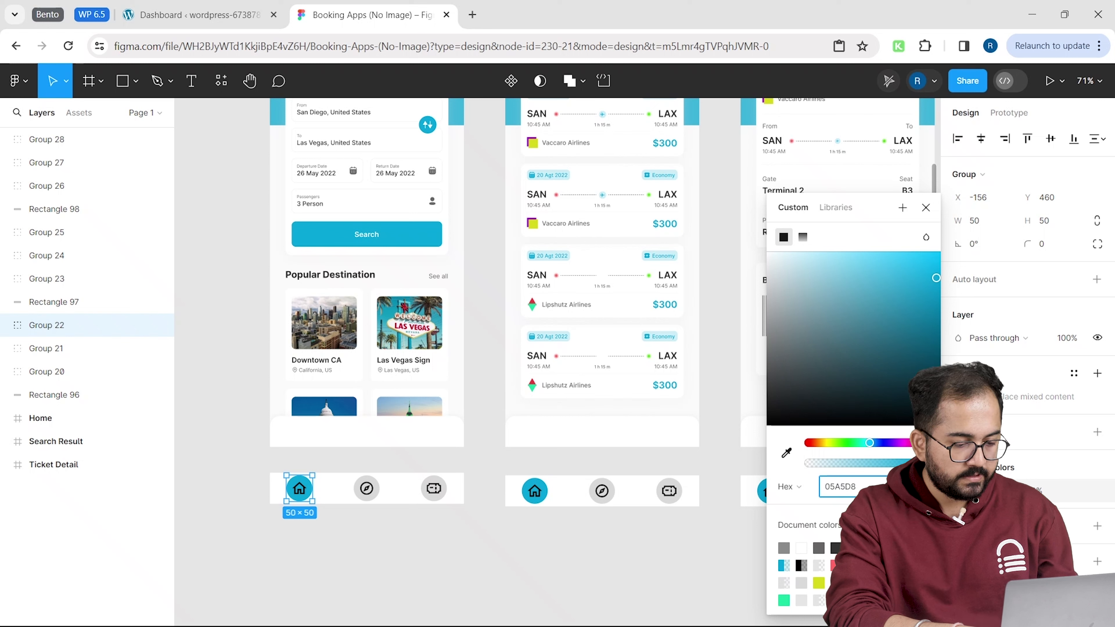
{"action": "type", "text": "75"}
{"action": "key", "text": "Return"}
{"action": "left_click", "coordinate": [582, 575]}
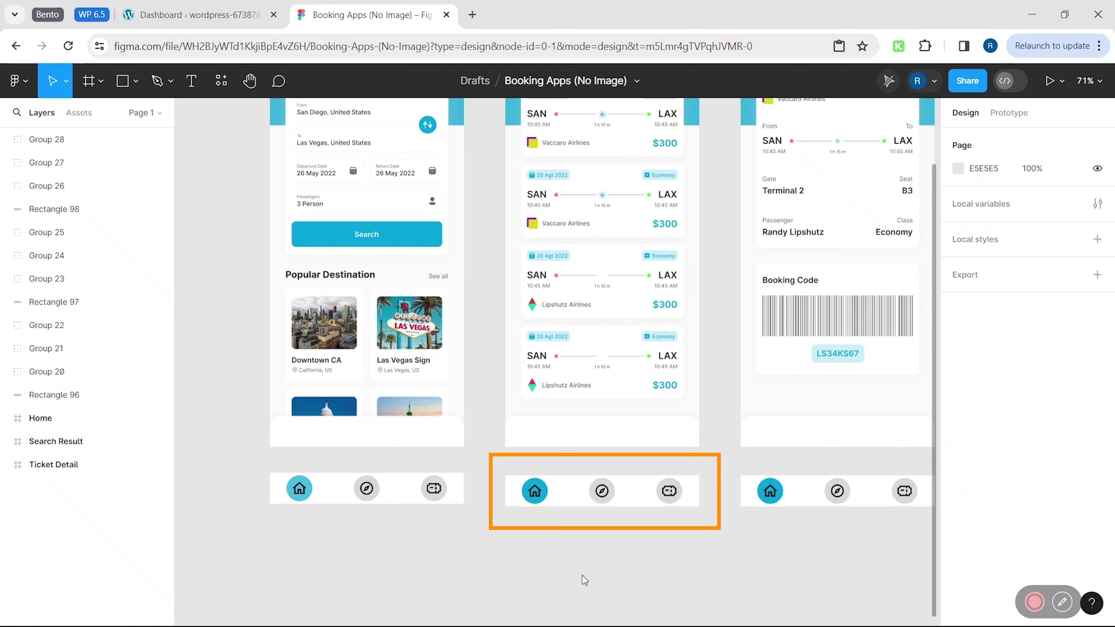
- Recolour the compass circle in the bar below the Search Result screen to blue 05A5D8 at 75% opacity
{"action": "left_click", "coordinate": [602, 490]}
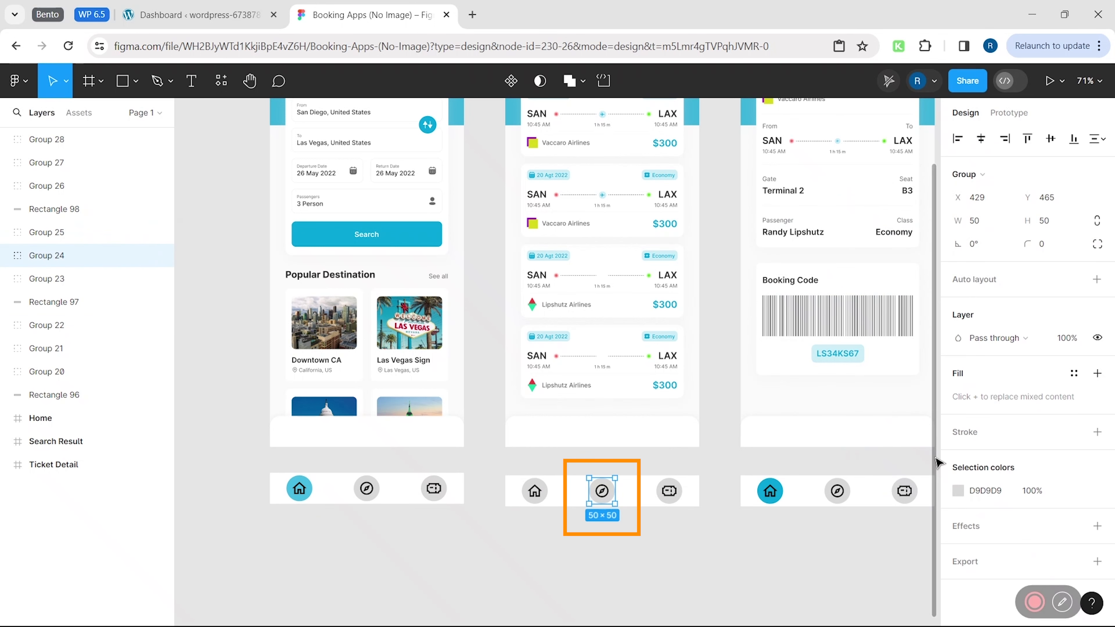
{"action": "left_click", "coordinate": [968, 495]}
{"action": "left_click", "coordinate": [891, 546]}
{"action": "left_click", "coordinate": [908, 487]}
{"action": "type", "text": "75"}
{"action": "key", "text": "Return"}
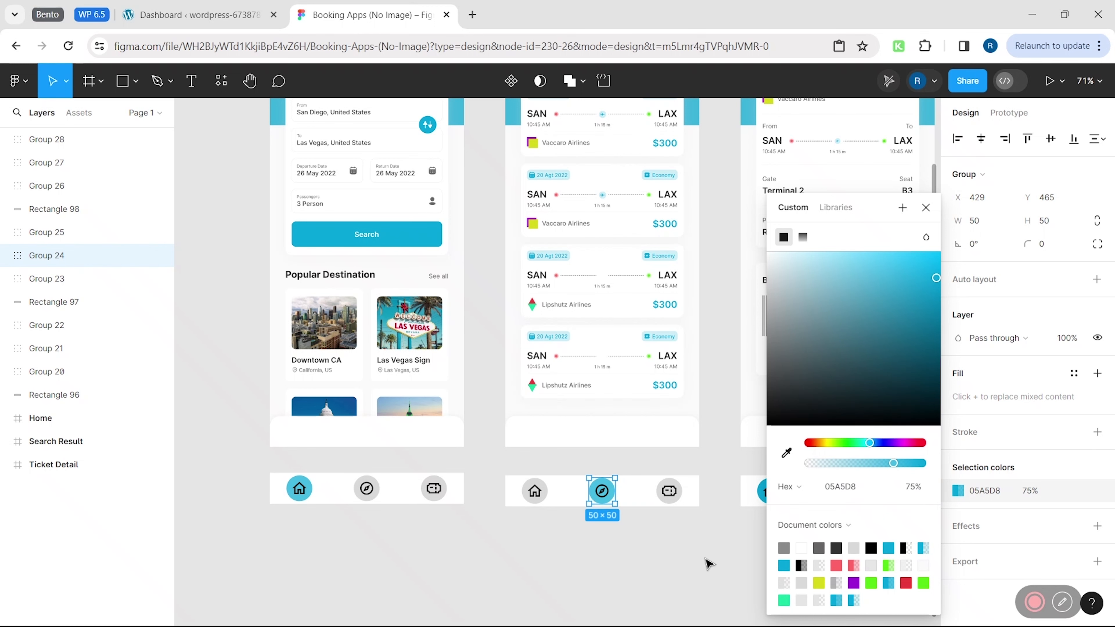
{"action": "left_click", "coordinate": [710, 563]}
- Move the first bar's layers into the Home frame's Fixed section above Nav Bar and align the bar with the bottom of the Home screen
{"action": "scroll", "coordinate": [700, 542], "scroll_direction": "right", "scroll_amount": 2}
{"action": "left_click_drag", "start_coordinate": [428, 525], "coordinate": [226, 468]}
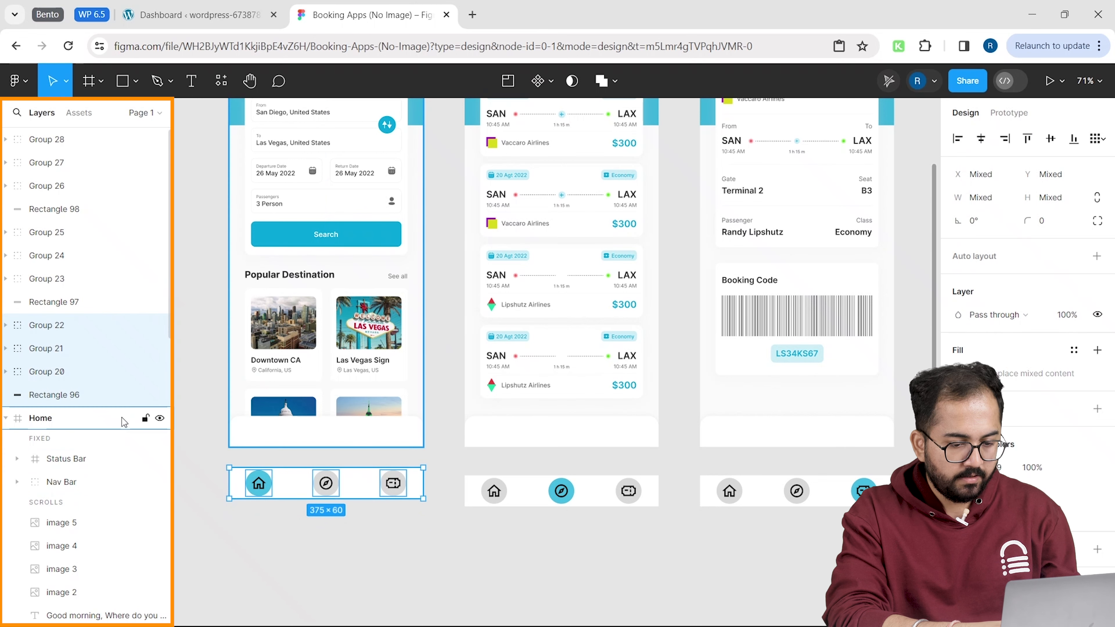
{"action": "left_click_drag", "start_coordinate": [62, 330], "coordinate": [33, 477]}
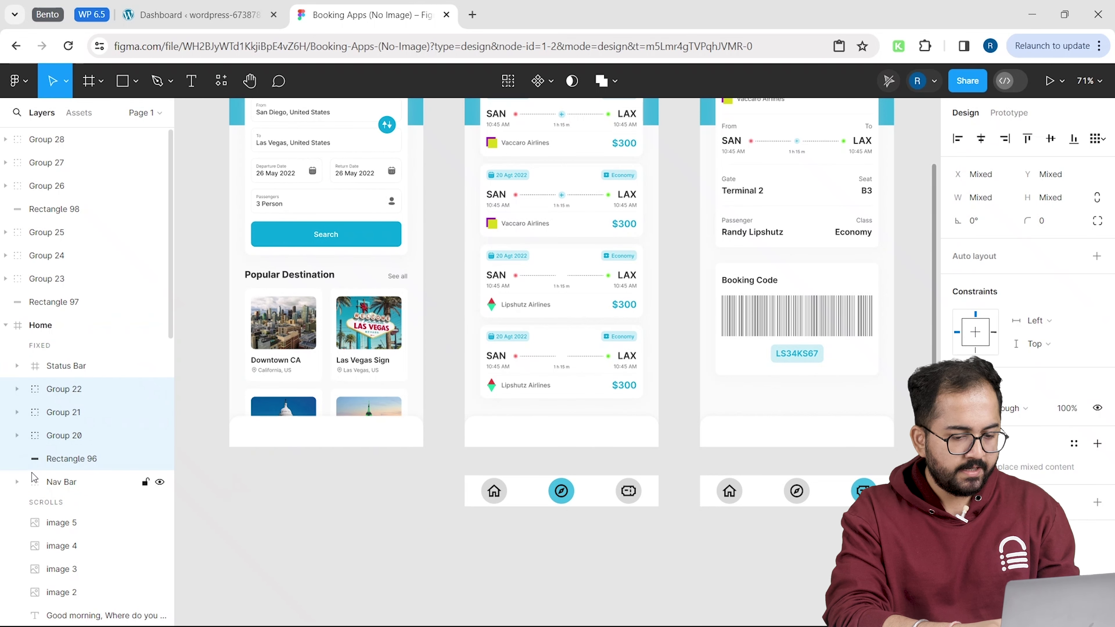
{"action": "left_click_drag", "start_coordinate": [301, 490], "coordinate": [300, 432]}
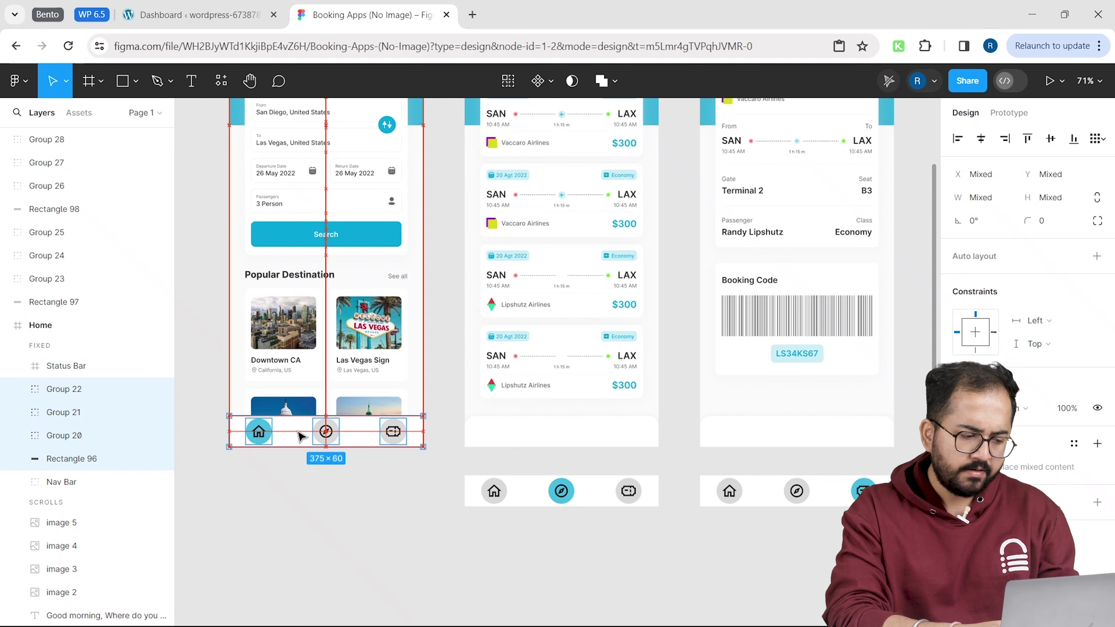
{"action": "left_click", "coordinate": [364, 494]}
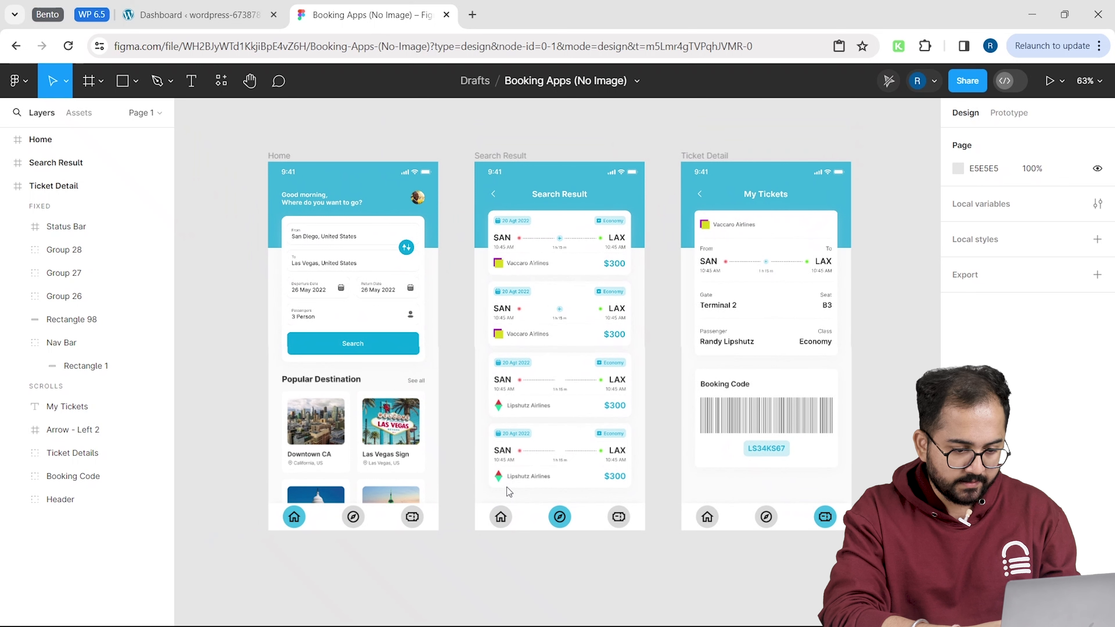
- Connect the Home screen's compass icon to the Search Result frame as a prototype interaction with Smart animate
{"action": "left_click", "coordinate": [1021, 112]}
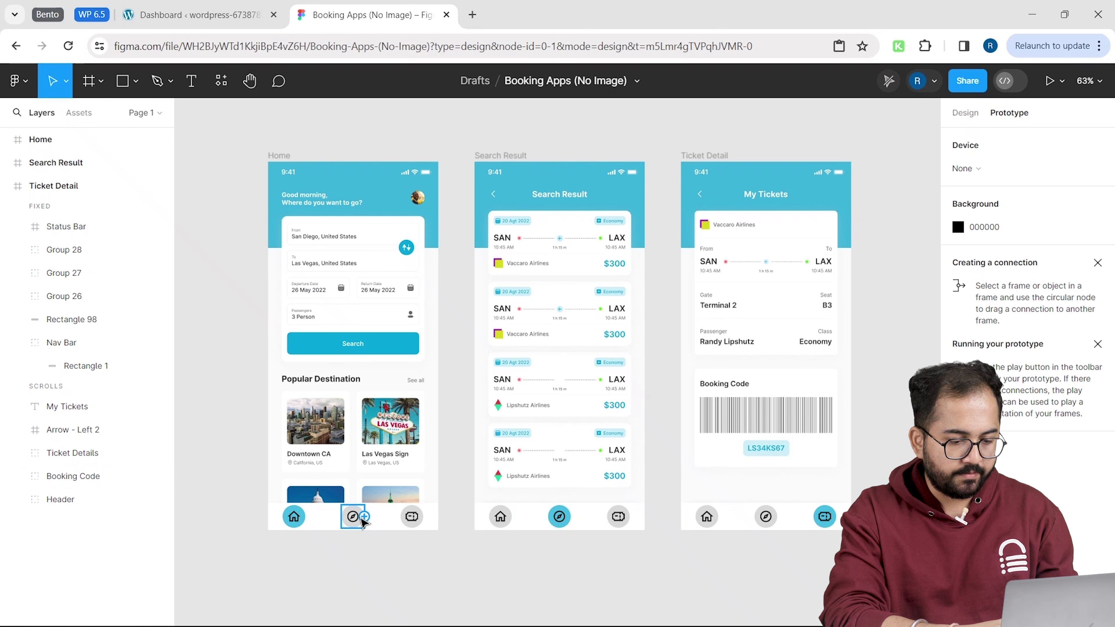
{"action": "left_click_drag", "start_coordinate": [365, 517], "coordinate": [506, 445]}
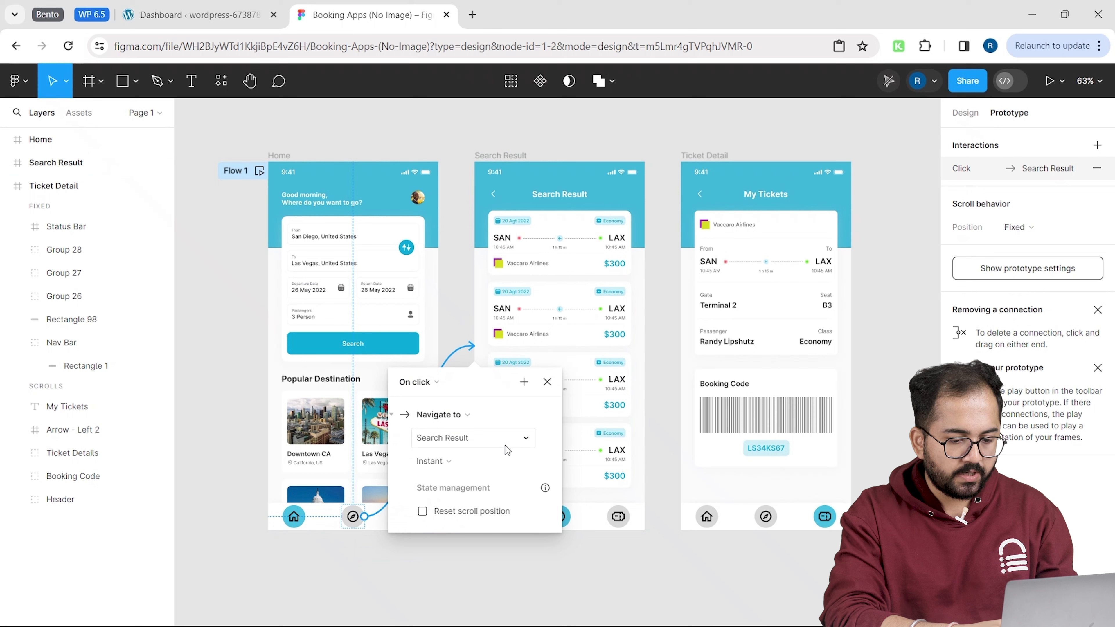
{"action": "left_click", "coordinate": [448, 462]}
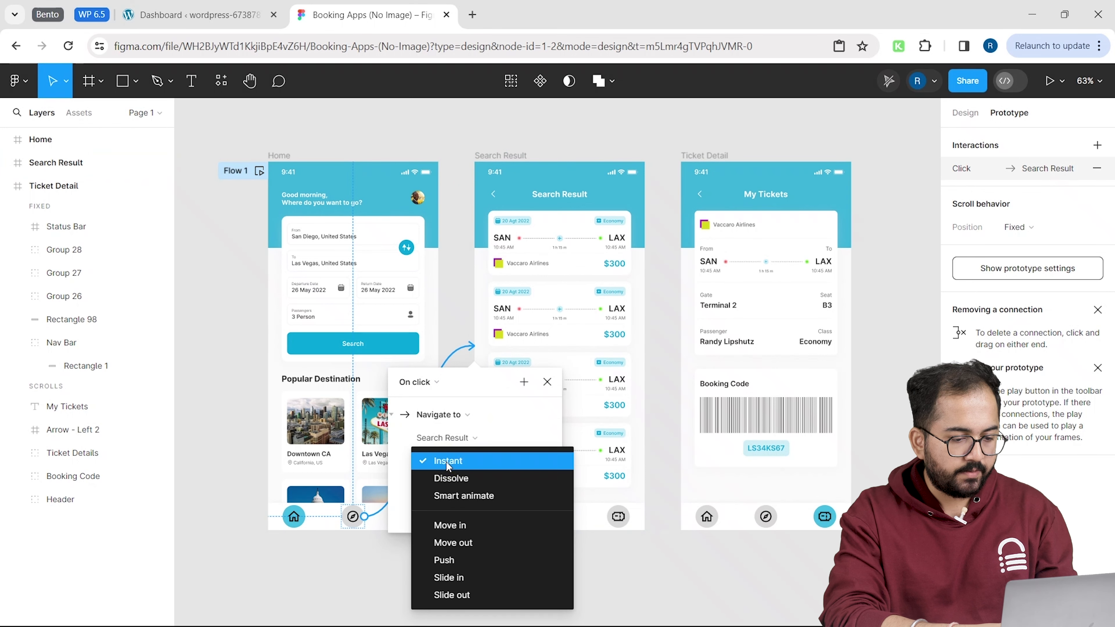
{"action": "left_click", "coordinate": [479, 498]}
- Set the compass interaction's easing to Gentle with a duration of 600 ms
{"action": "scroll", "coordinate": [480, 500], "scroll_direction": "down", "scroll_amount": 1}
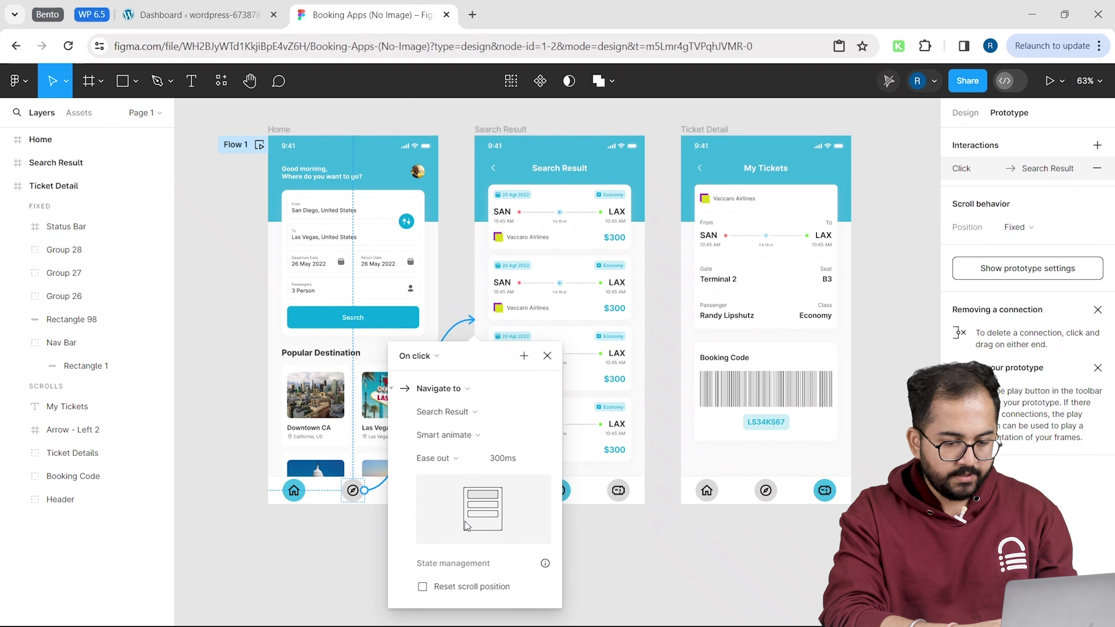
{"action": "left_click", "coordinate": [455, 466]}
{"action": "left_click", "coordinate": [444, 533]}
{"action": "left_click", "coordinate": [506, 462]}
{"action": "type", "text": "600"}
{"action": "key", "text": "Return"}
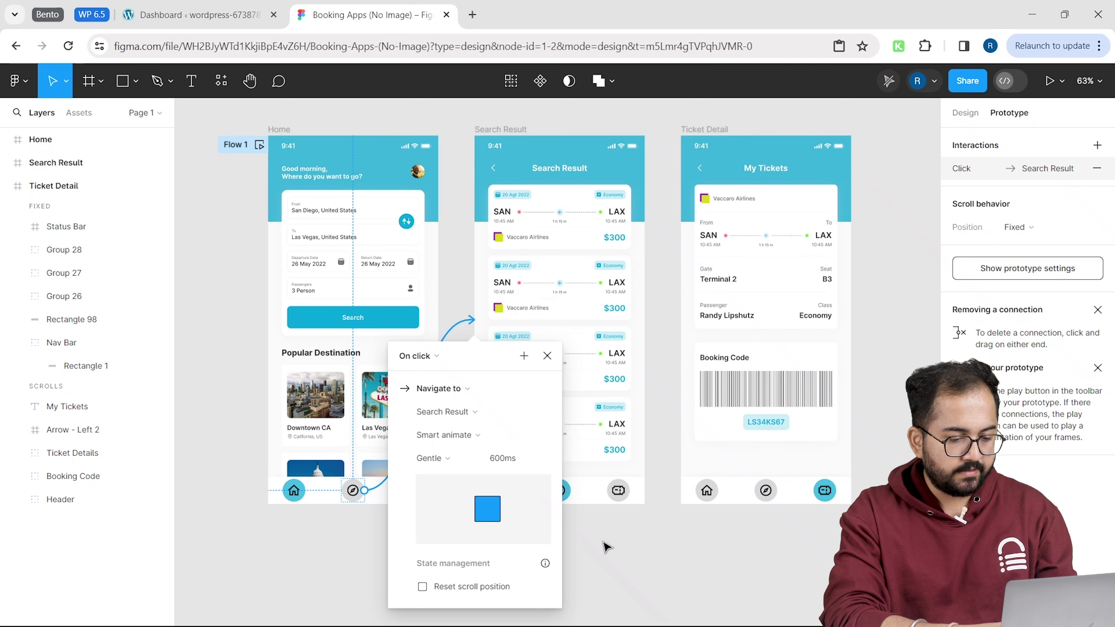
{"action": "left_click", "coordinate": [608, 551]}
- Connect the Home screen's ticket icon to the Ticket Detail frame with an on-click prototype interaction
{"action": "left_click", "coordinate": [424, 492]}
{"action": "left_click_drag", "start_coordinate": [423, 491], "coordinate": [716, 391]}
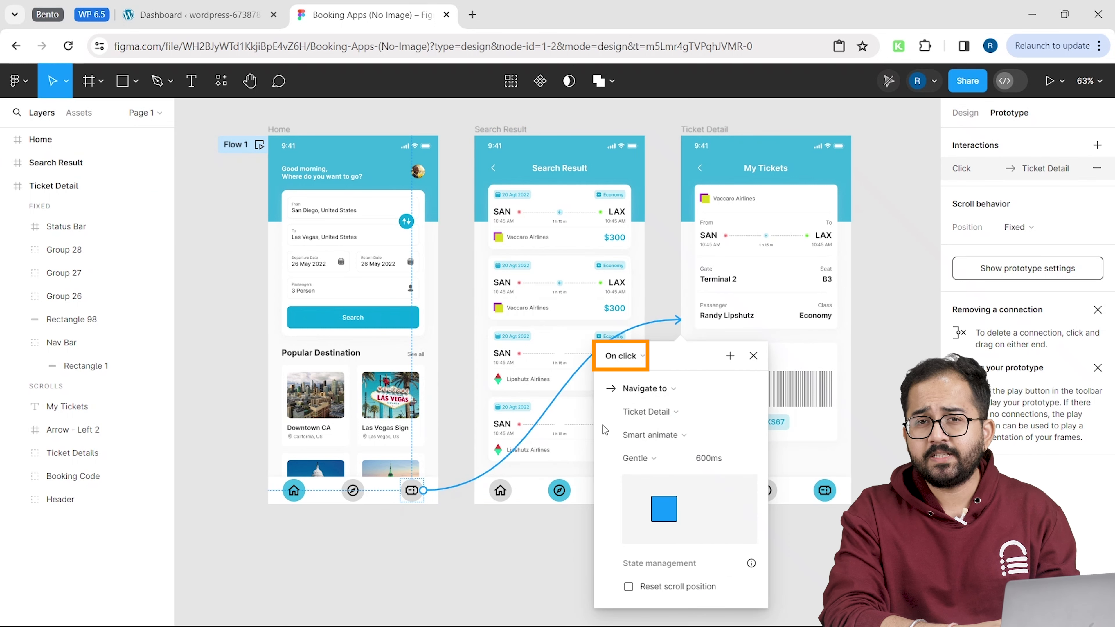
{"action": "left_click", "coordinate": [540, 540]}
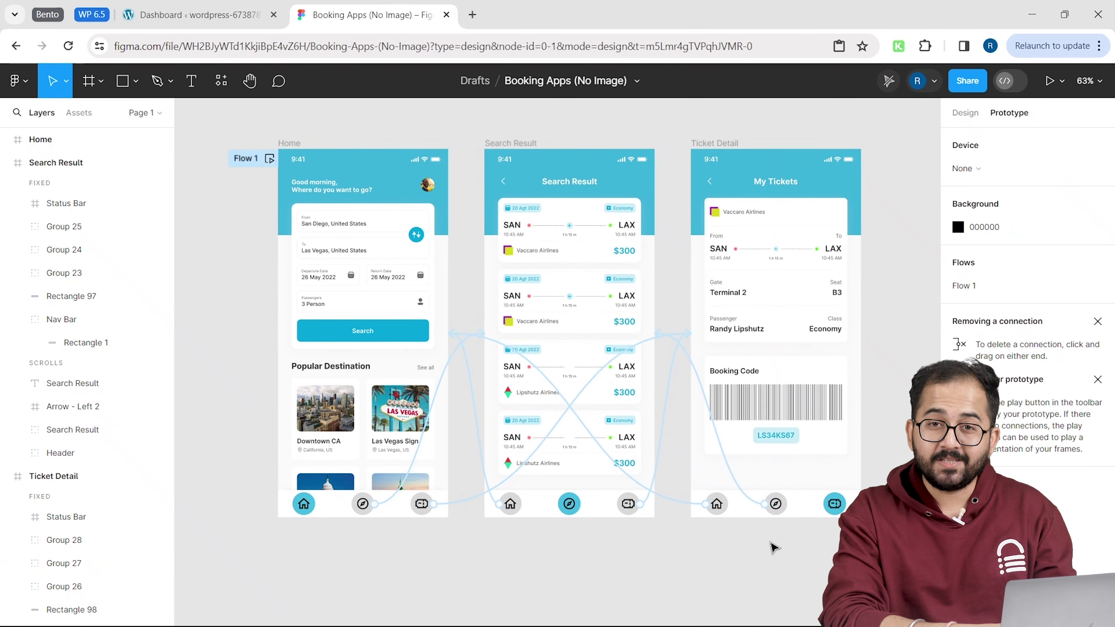
- Present the prototype starting from the Home frame and scale it to fit the screen
{"action": "left_click", "coordinate": [291, 141]}
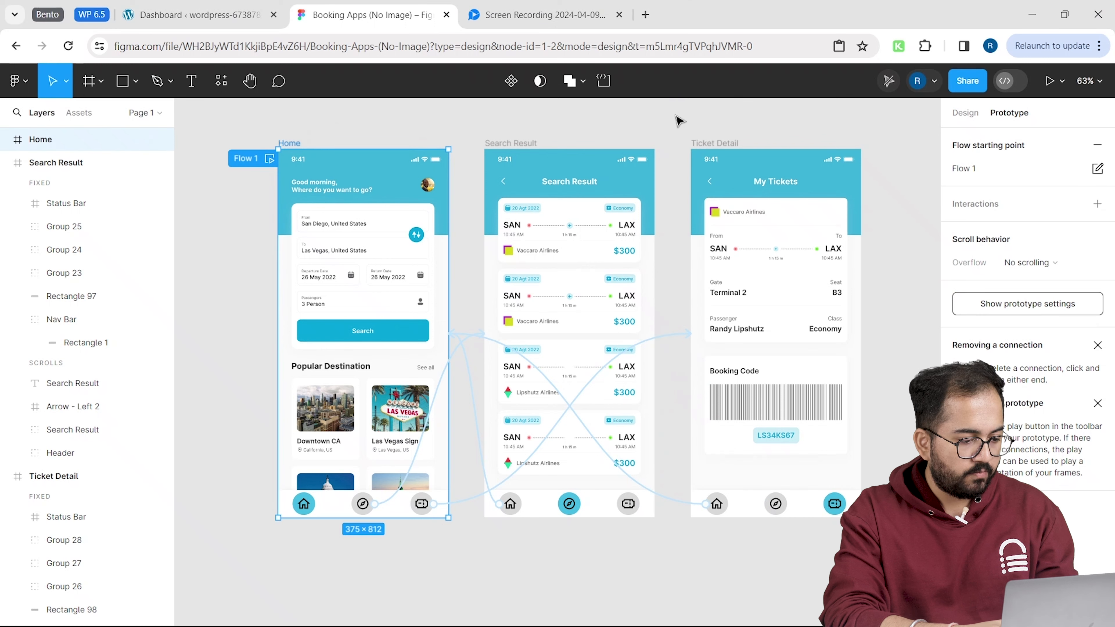
{"action": "left_click", "coordinate": [1050, 84]}
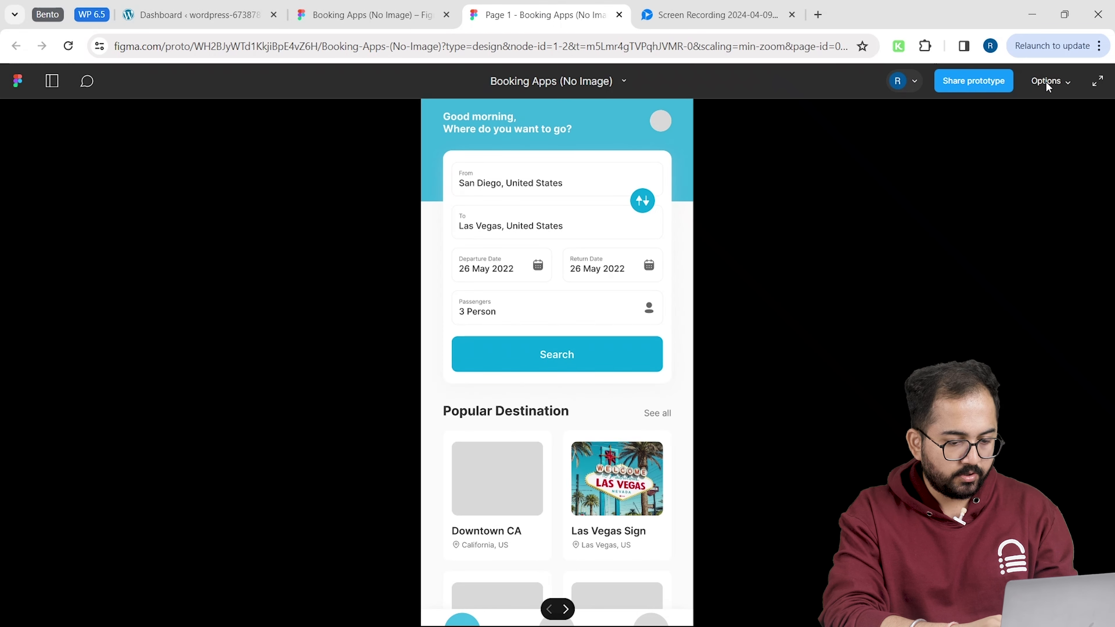
{"action": "left_click", "coordinate": [1047, 82]}
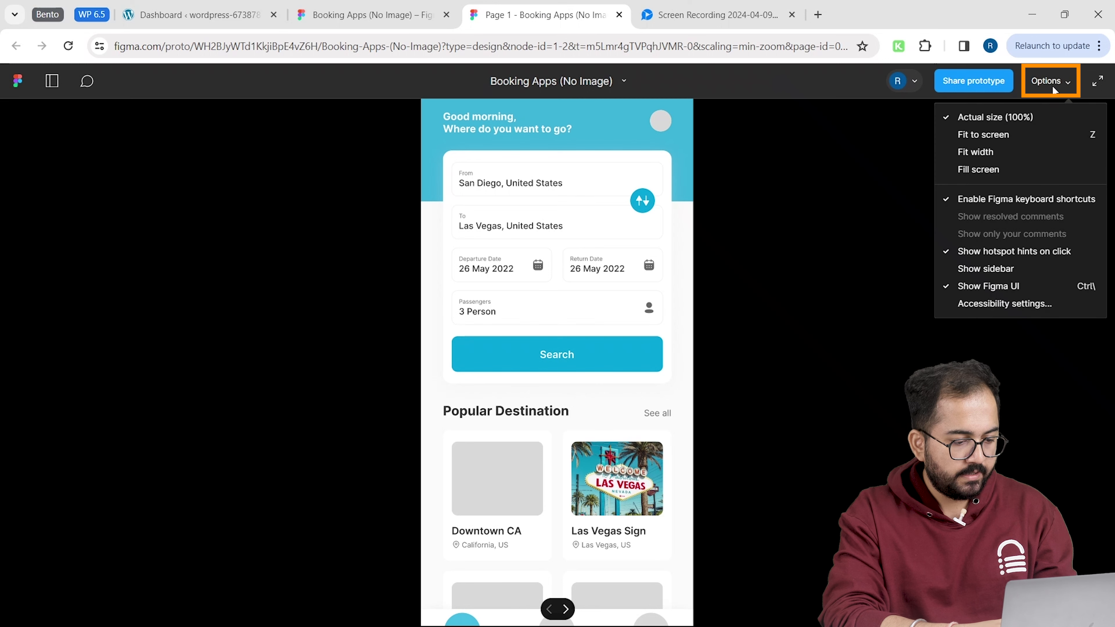
{"action": "left_click", "coordinate": [1028, 133]}
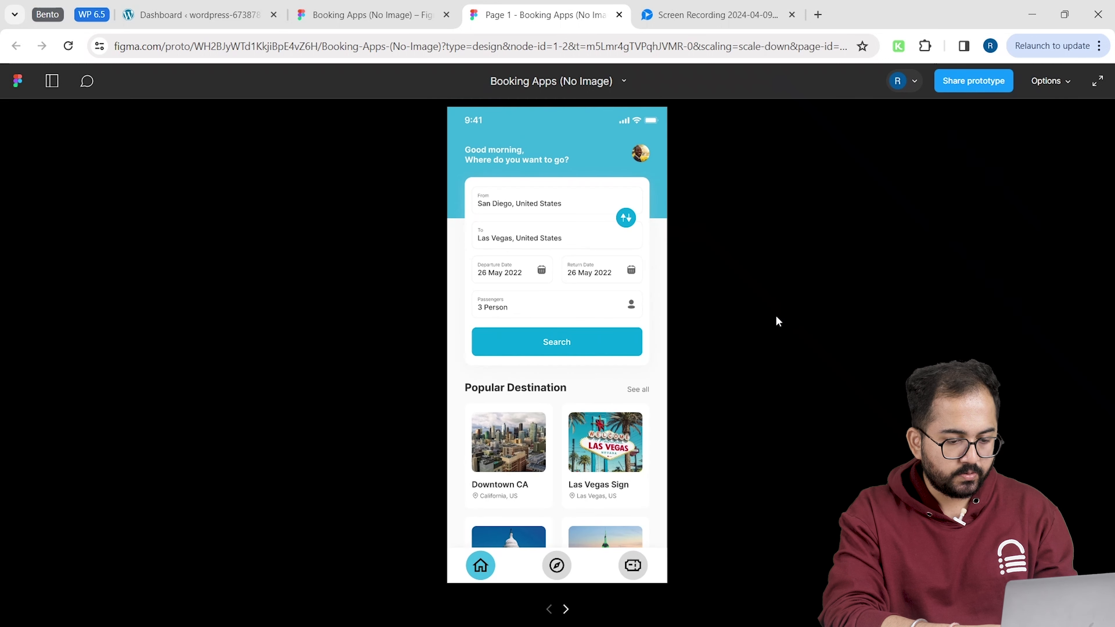
- Test the prototype's navigation bar by switching to the compass, ticket and home tabs in turn
{"action": "left_click", "coordinate": [557, 567]}
{"action": "left_click", "coordinate": [634, 569]}
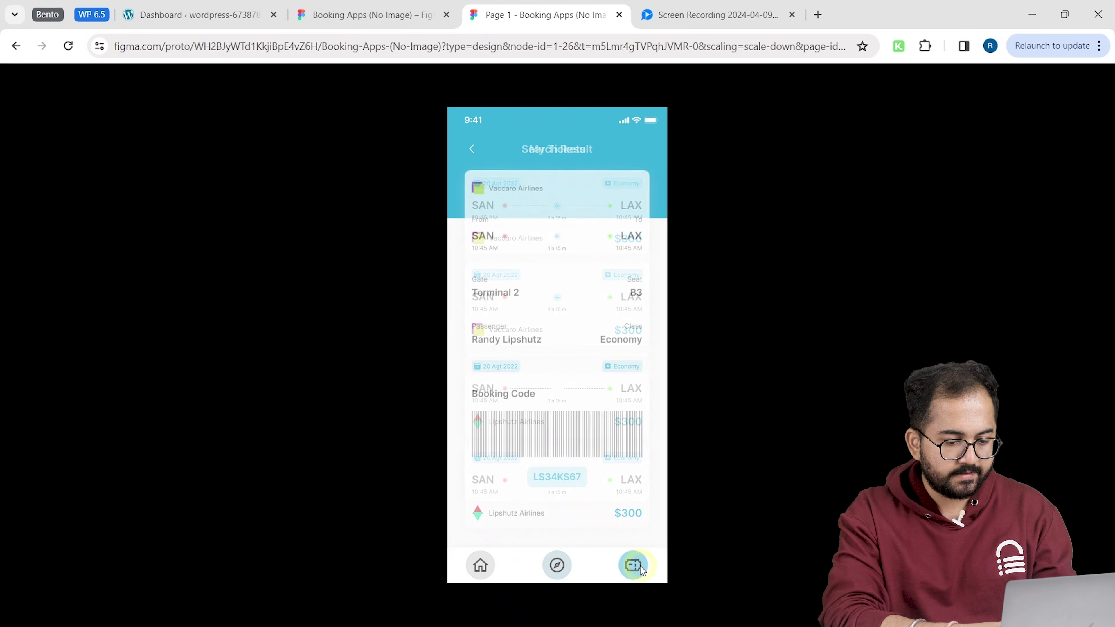
{"action": "left_click", "coordinate": [495, 567]}
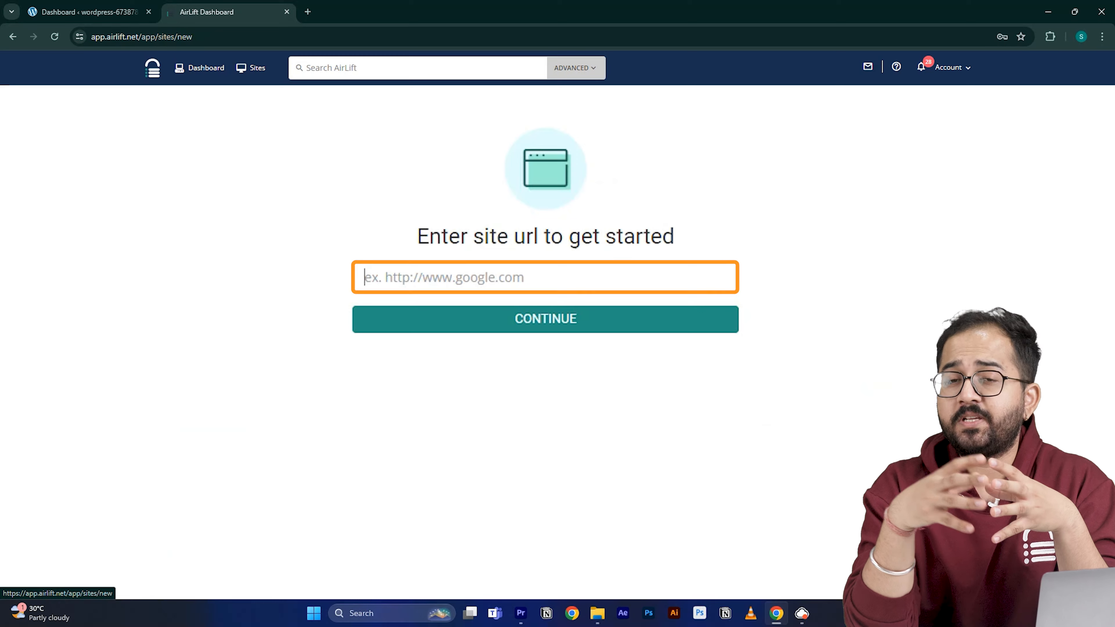
{"action": "type", "text": "https://wordpress-673878-4448699.cloudwaysapps.com/"}
{"action": "left_click", "coordinate": [462, 323]}
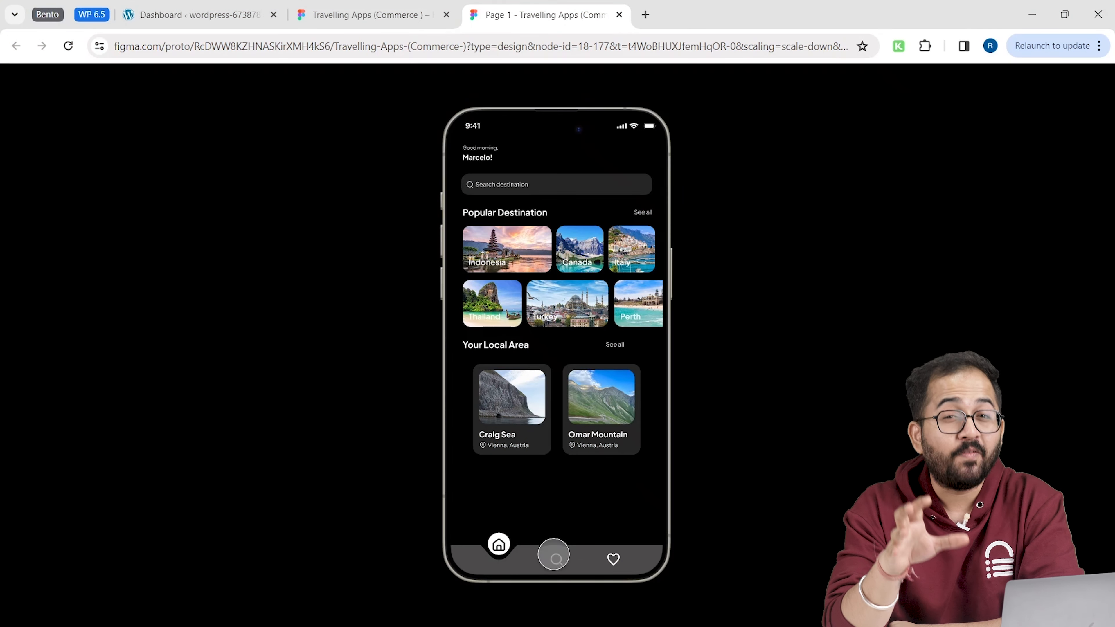
- Test the travelling app prototype by switching to the search and heart tabs, and close the presentation
{"action": "left_click", "coordinate": [561, 559]}
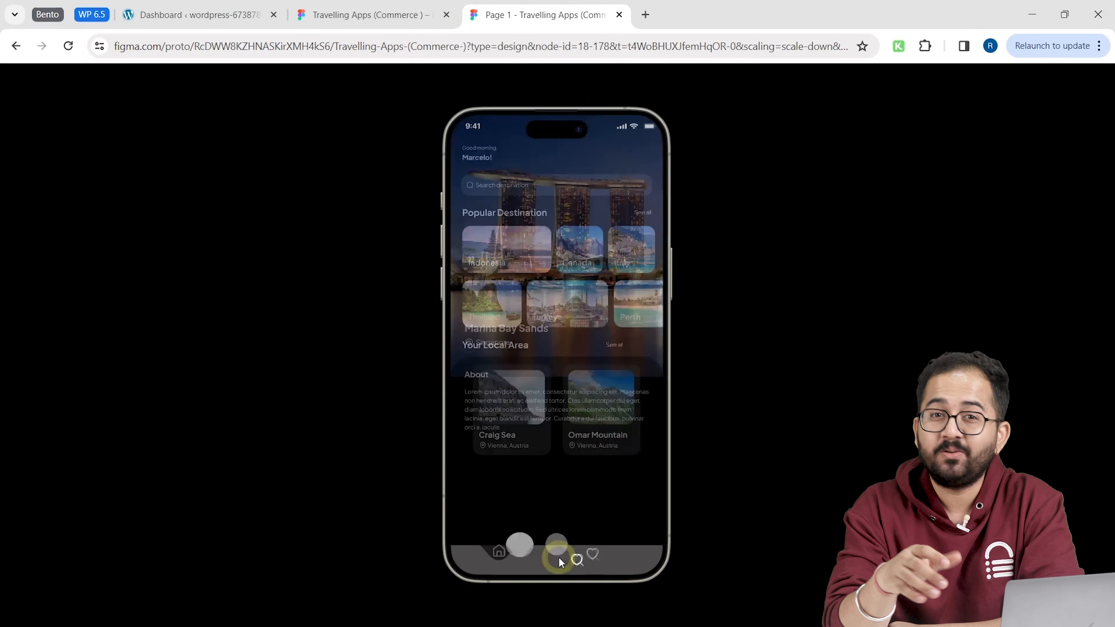
{"action": "left_click", "coordinate": [613, 560]}
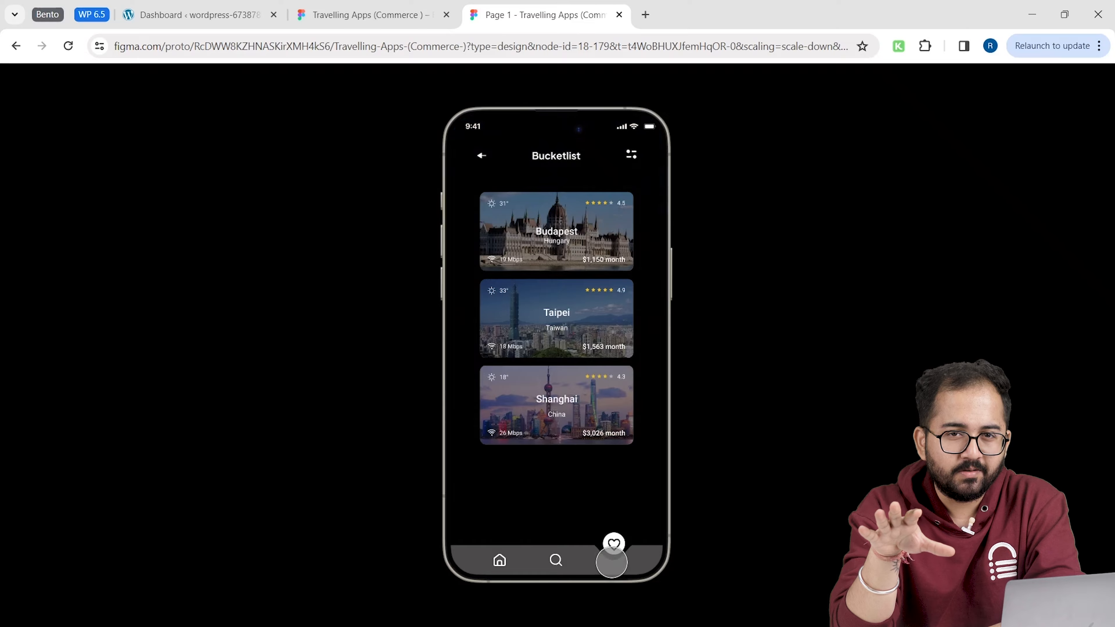
{"action": "key", "text": "ctrl+w"}
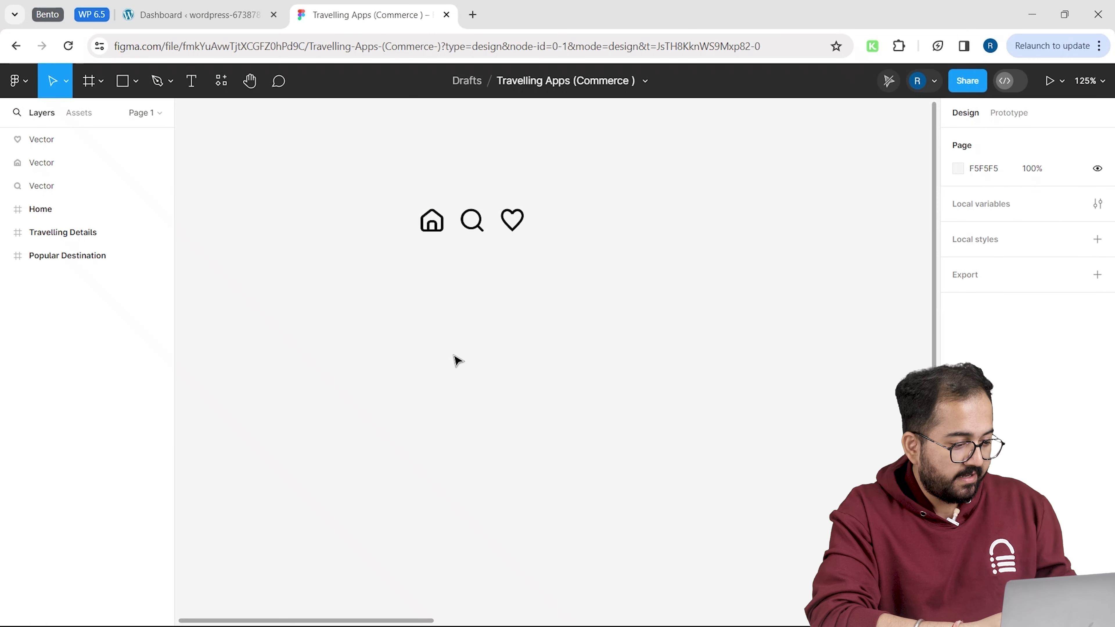
- Draw a 375 × 60 rectangle below the three icons and fill it with 000000 at 75% opacity
{"action": "key", "text": "r"}
{"action": "left_click_drag", "start_coordinate": [342, 259], "coordinate": [684, 313]}
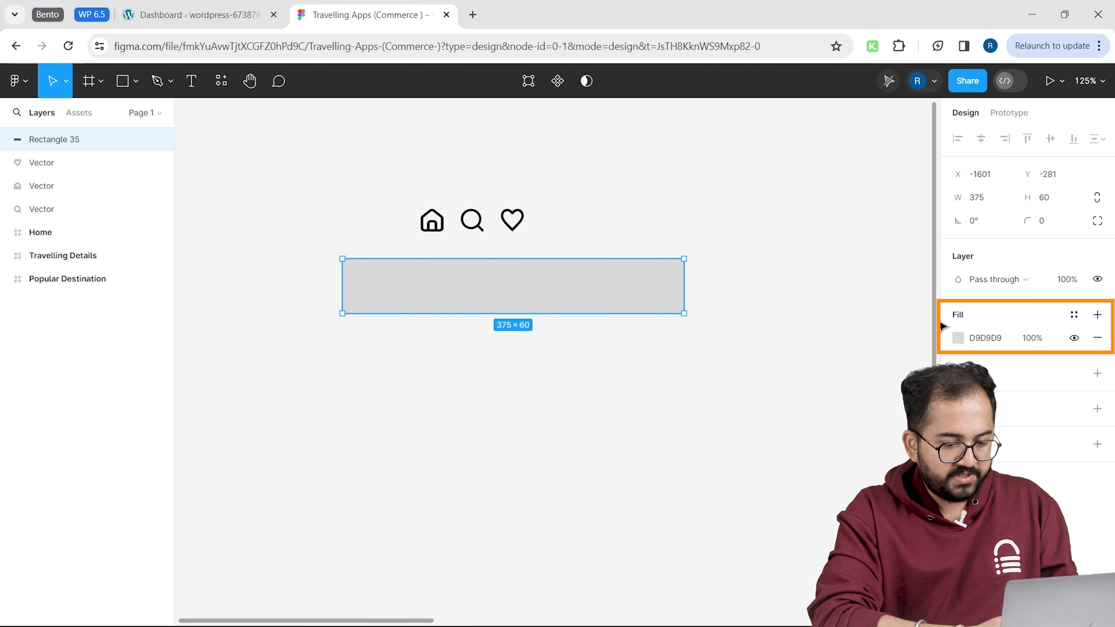
{"action": "left_click", "coordinate": [958, 338]}
{"action": "type", "text": "000000"}
{"action": "key", "text": "Return"}
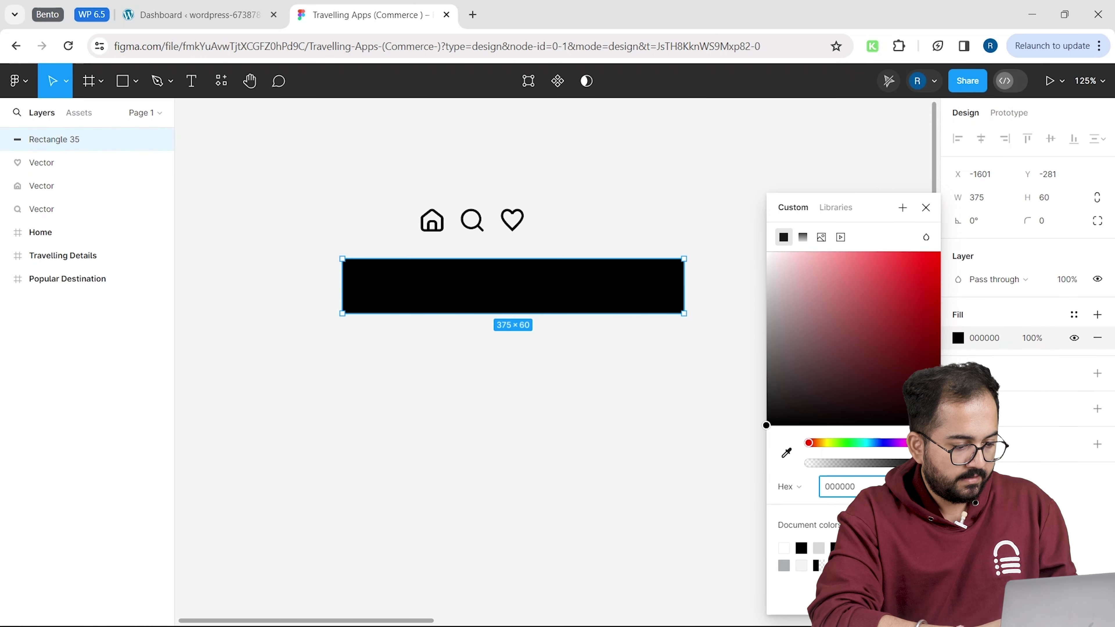
{"action": "key", "text": "Tab"}
{"action": "type", "text": "75"}
{"action": "key", "text": "Return"}
- Recolour the home, search and heart icons white and place them evenly spaced across the dark bar
{"action": "scroll", "coordinate": [520, 190], "scroll_direction": "up", "scroll_amount": 3}
{"action": "left_click_drag", "start_coordinate": [577, 190], "coordinate": [376, 253]}
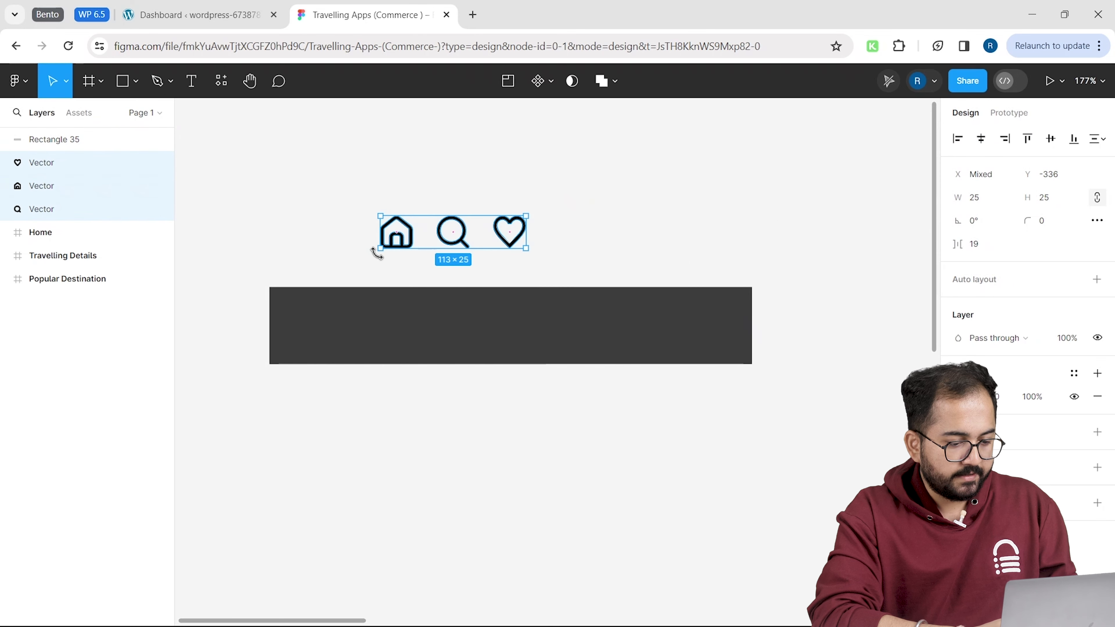
{"action": "left_click", "coordinate": [958, 396]}
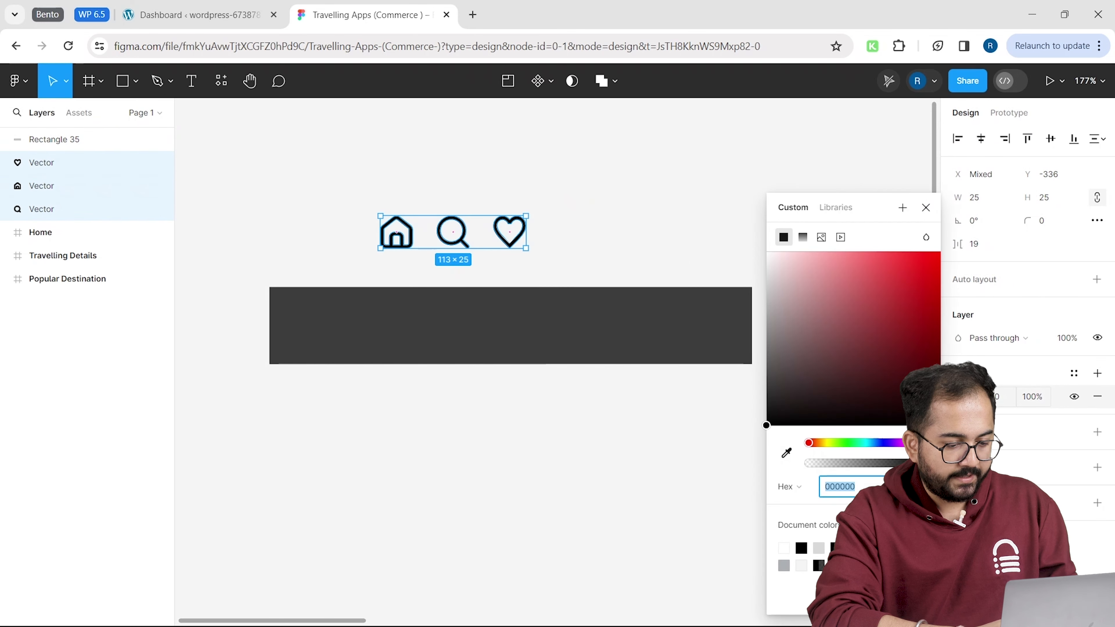
{"action": "left_click", "coordinate": [784, 549]}
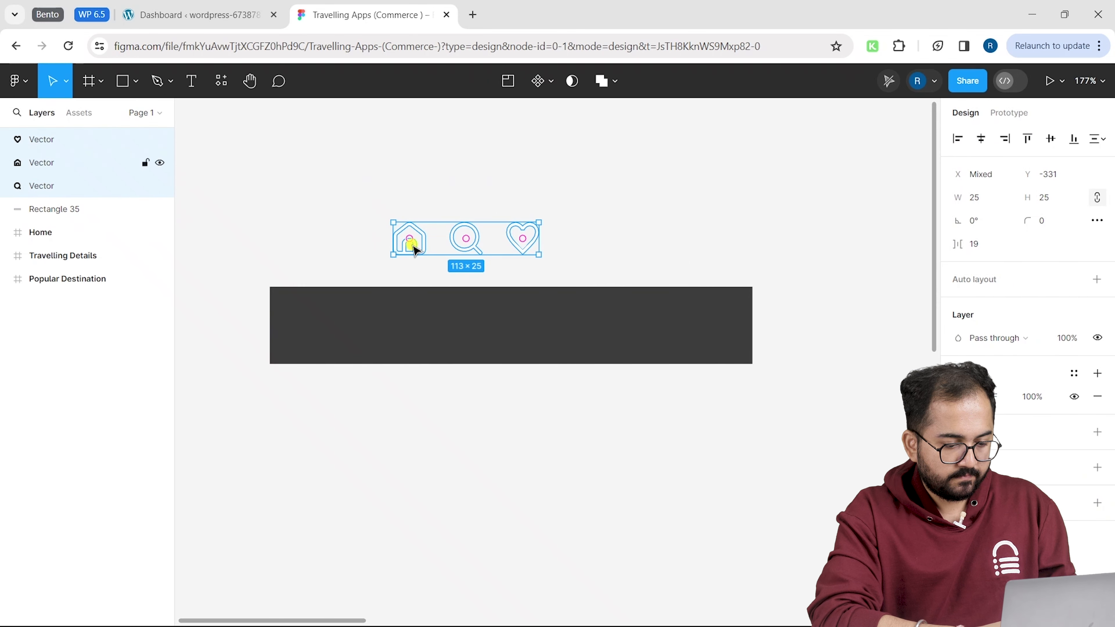
{"action": "left_click_drag", "start_coordinate": [412, 245], "coordinate": [439, 316]}
{"action": "left_click", "coordinate": [615, 396]}
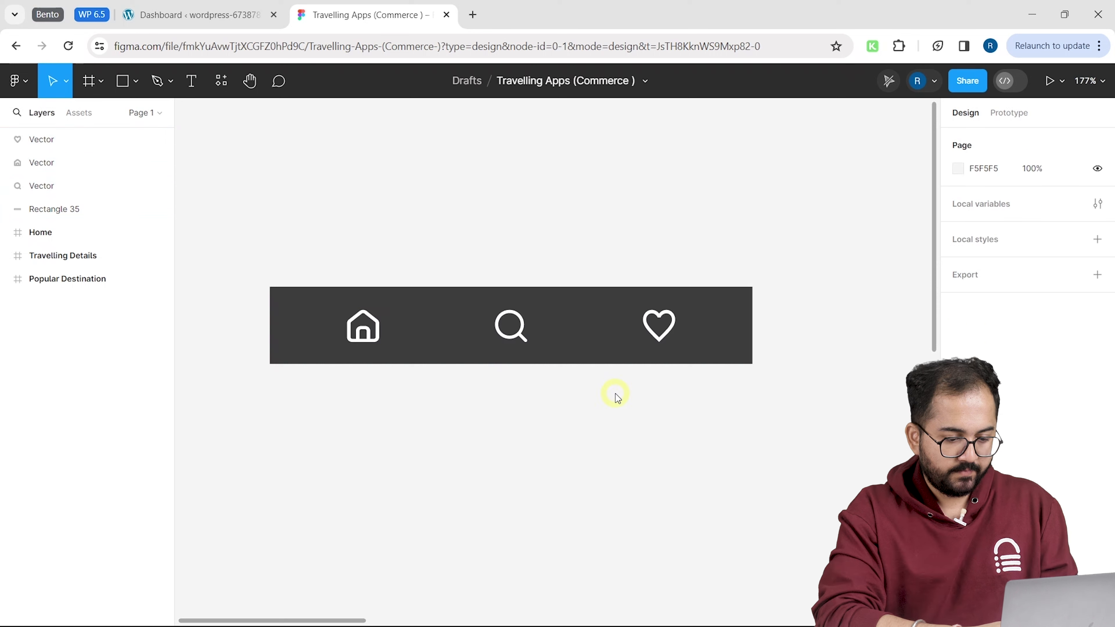
- Add a 50 × 50 circle above the home icon, fill it black and centre it on the bar's upper edge
{"action": "scroll", "coordinate": [616, 395], "scroll_direction": "up", "scroll_amount": 2}
{"action": "left_click", "coordinate": [136, 81]}
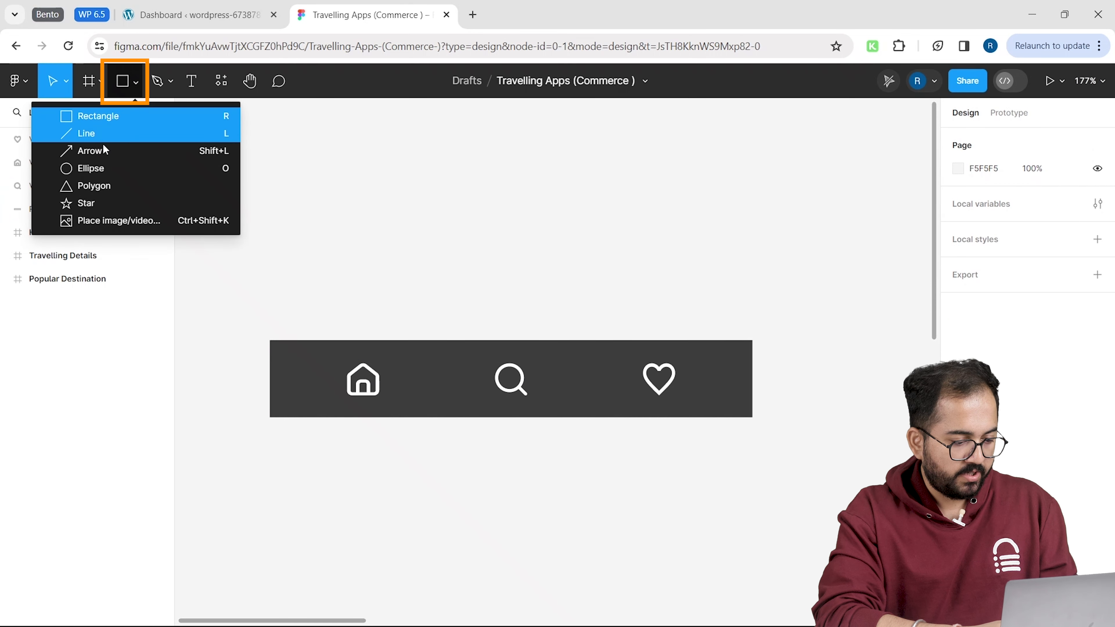
{"action": "left_click", "coordinate": [84, 168]}
{"action": "left_click", "coordinate": [362, 308]}
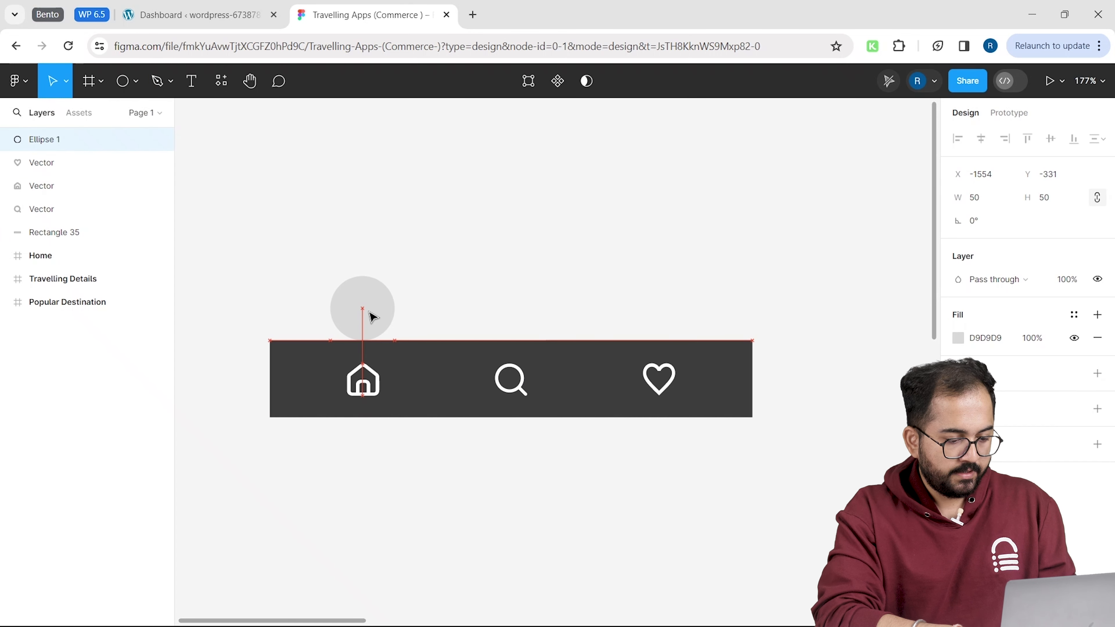
{"action": "left_click", "coordinate": [958, 337]}
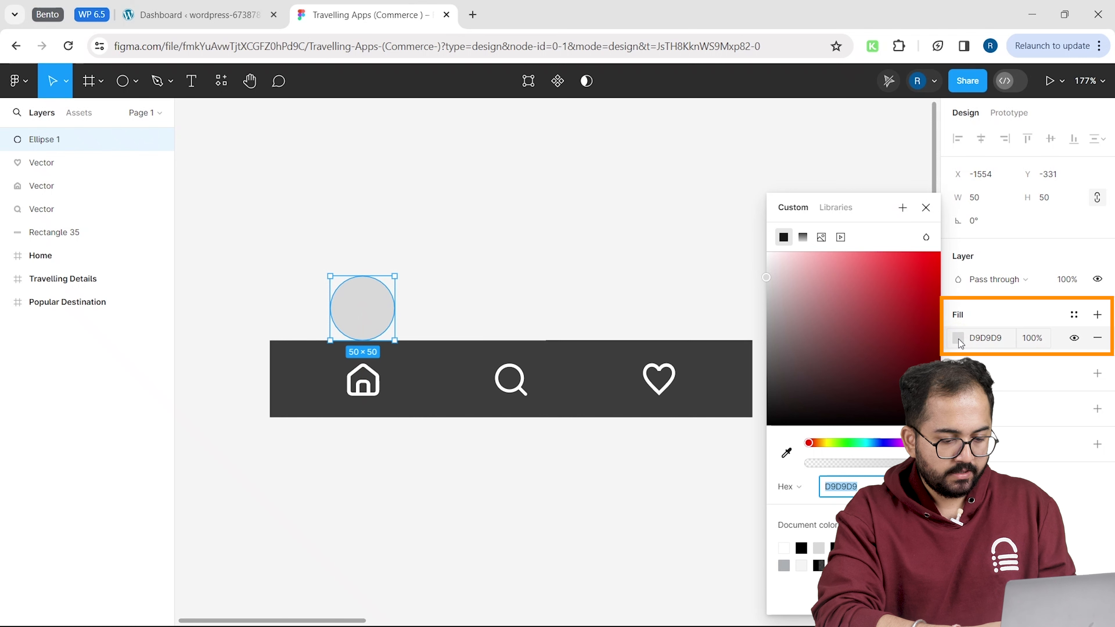
{"action": "left_click", "coordinate": [802, 549]}
{"action": "left_click_drag", "start_coordinate": [368, 316], "coordinate": [368, 348]}
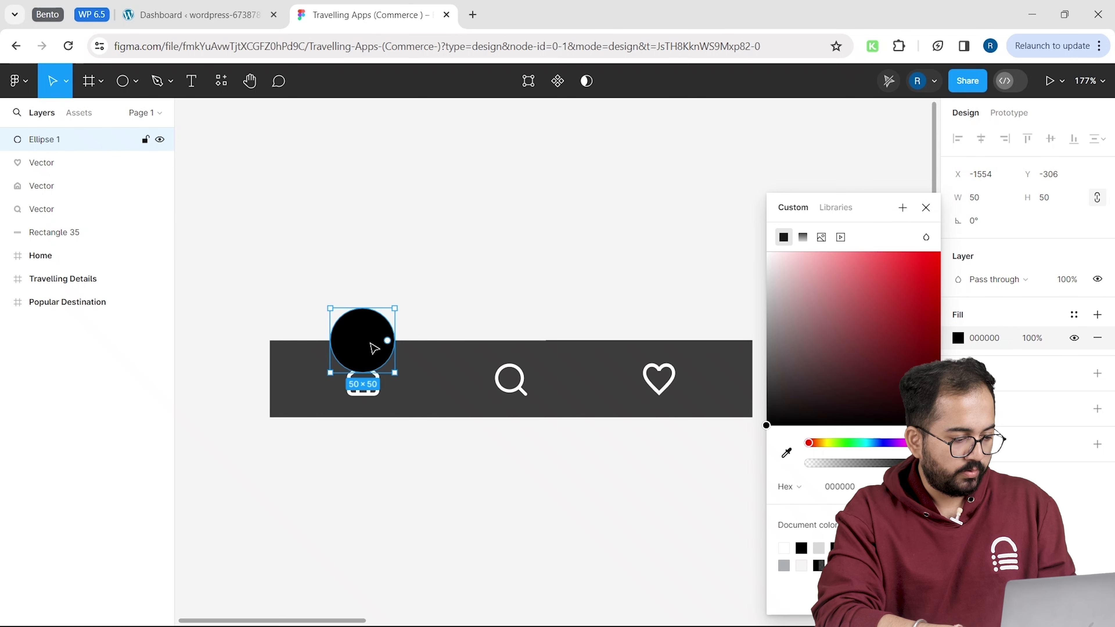
- Reshape the black circle into a wide, downward-tapering notch by editing its points and shortening the lower point's curve handles
{"action": "left_click", "coordinate": [428, 317]}
{"action": "scroll", "coordinate": [425, 313], "scroll_direction": "up", "scroll_amount": 3}
{"action": "scroll", "coordinate": [428, 334], "scroll_direction": "left", "scroll_amount": 1}
{"action": "double_click", "coordinate": [397, 412]}
{"action": "left_click", "coordinate": [373, 427]}
{"action": "left_click_drag", "start_coordinate": [439, 398], "coordinate": [419, 398]}
{"action": "left_click", "coordinate": [373, 428]}
{"action": "left_click_drag", "start_coordinate": [306, 397], "coordinate": [329, 398]}
{"action": "left_click", "coordinate": [491, 339]}
- Draw a second ellipse above the black shape and set its width and height to 30
{"action": "left_click", "coordinate": [136, 81]}
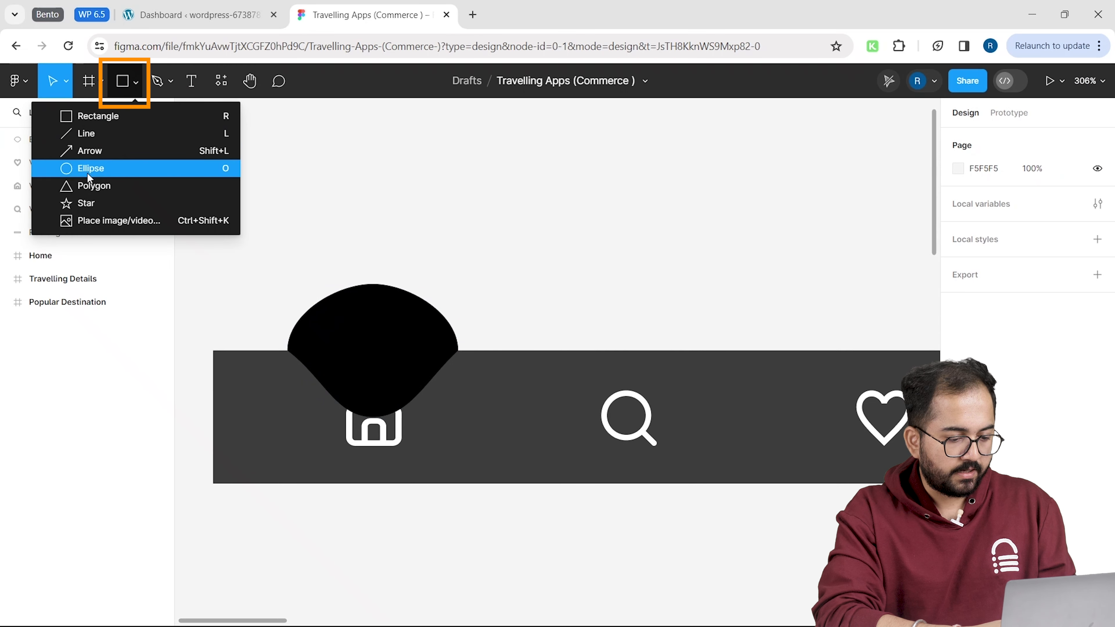
{"action": "left_click", "coordinate": [97, 167]}
{"action": "mouse_move", "coordinate": [434, 196]}
{"action": "left_mouse_down"}
{"action": "mouse_move", "coordinate": [535, 256]}
{"action": "mouse_move", "coordinate": [541, 283]}
{"action": "left_mouse_up"}
{"action": "left_click", "coordinate": [977, 198]}
{"action": "type", "text": "30"}
{"action": "left_click", "coordinate": [1067, 198]}
{"action": "type", "text": "30"}
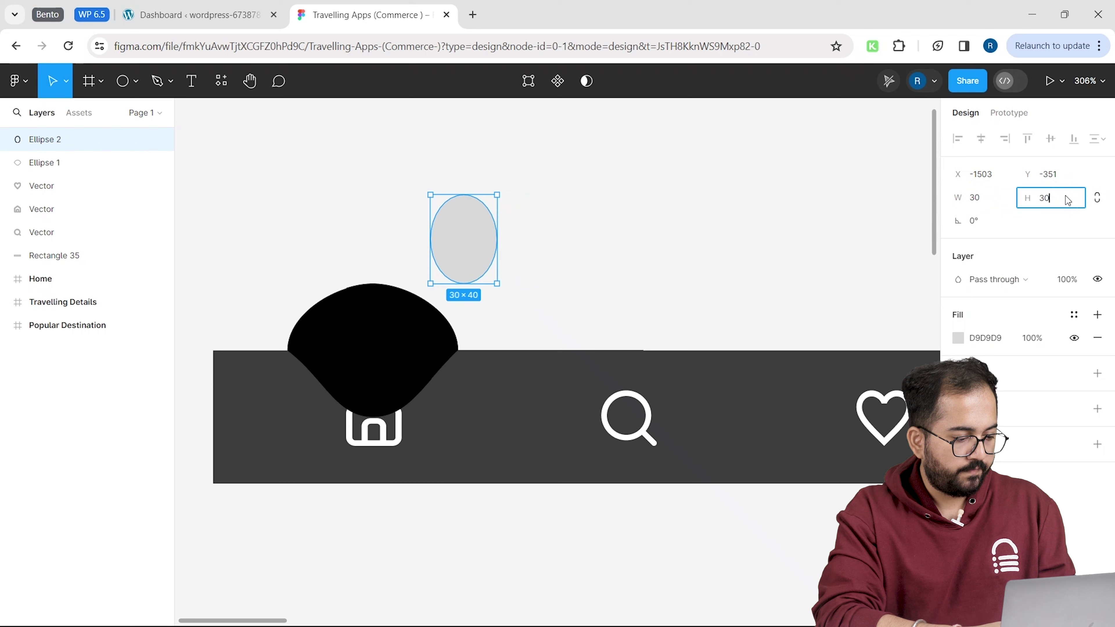
{"action": "key", "text": "Return"}
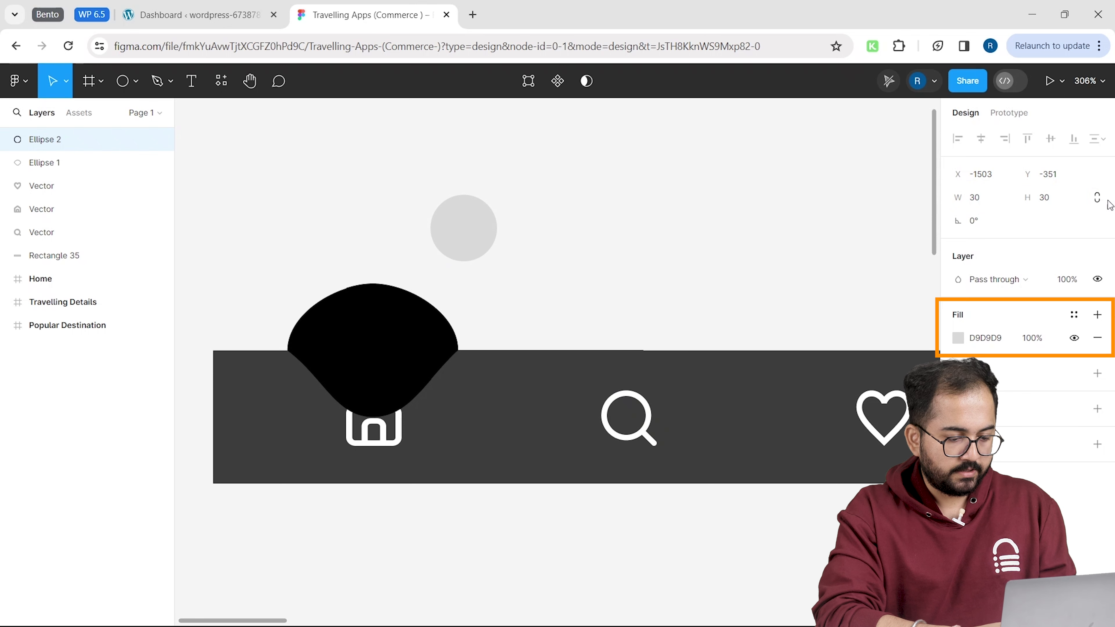
- Fill the new circle with FFFFFF and place it at 45 × 45 in the centre of the black shape
{"action": "left_click", "coordinate": [958, 337]}
{"action": "type", "text": "FFFFFF"}
{"action": "key", "text": "Return"}
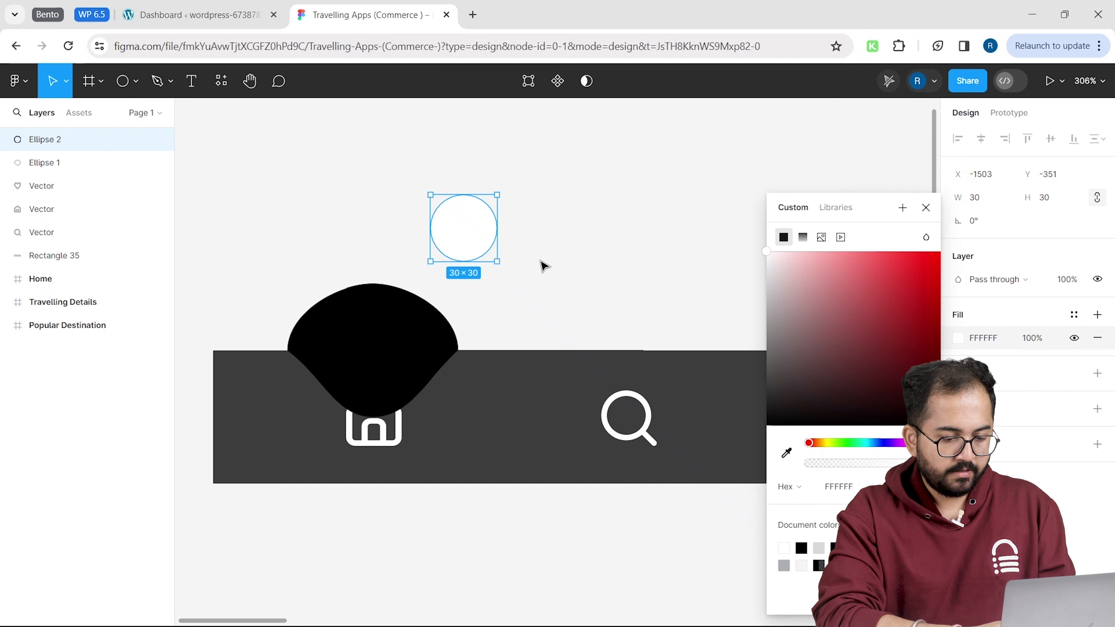
{"action": "left_click_drag", "start_coordinate": [473, 237], "coordinate": [373, 356]}
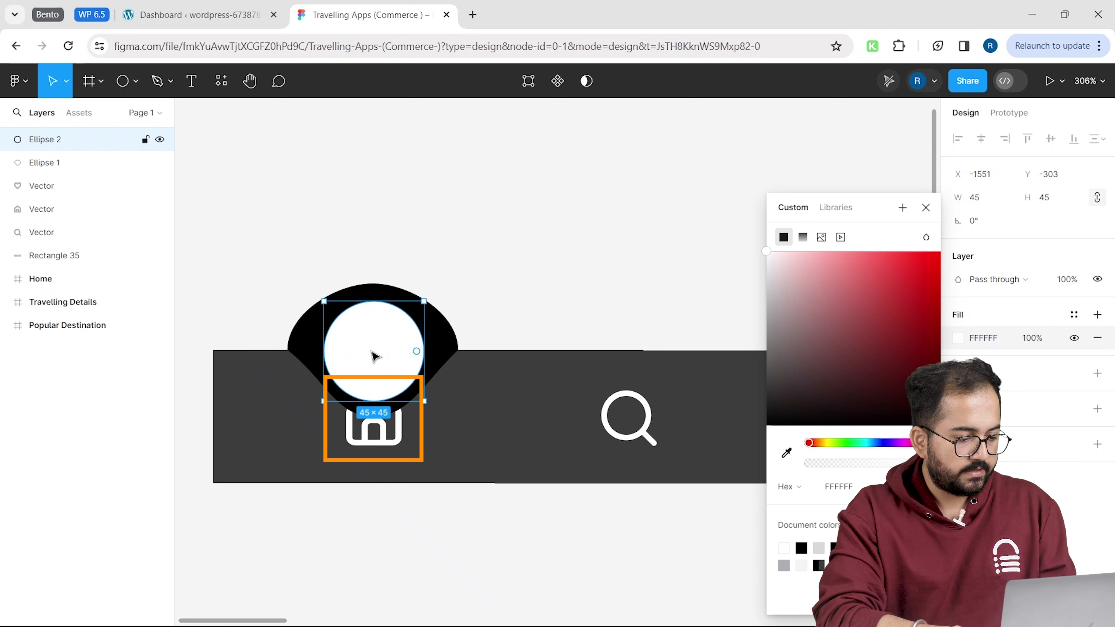
- Recolour the home icon black and move it straight up into the white circle
{"action": "left_click", "coordinate": [373, 440]}
{"action": "left_click", "coordinate": [959, 339]}
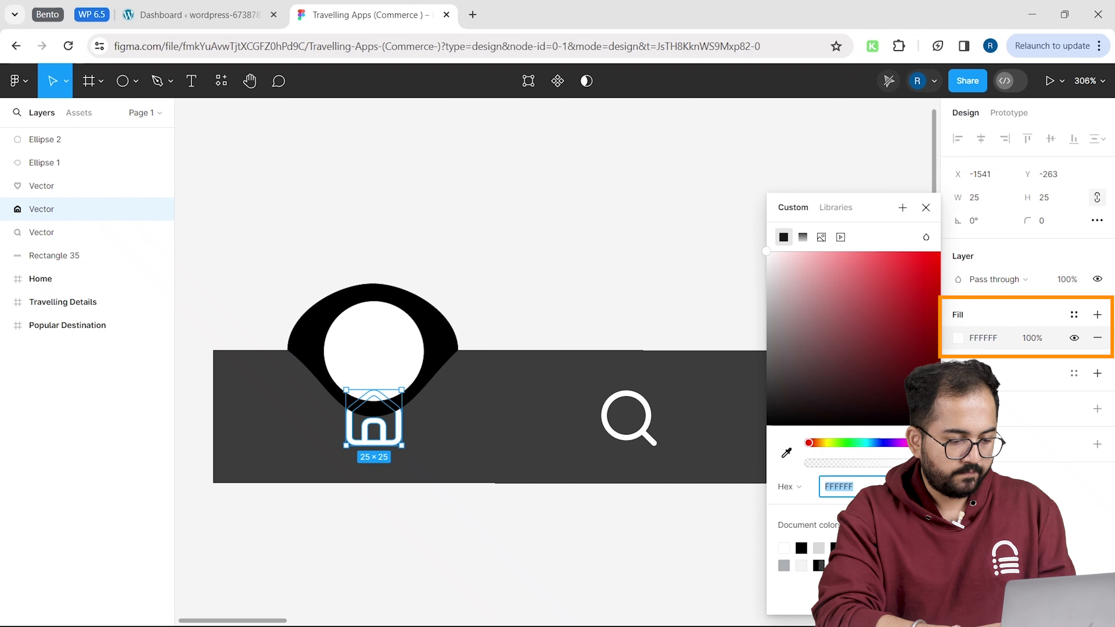
{"action": "left_click", "coordinate": [802, 548]}
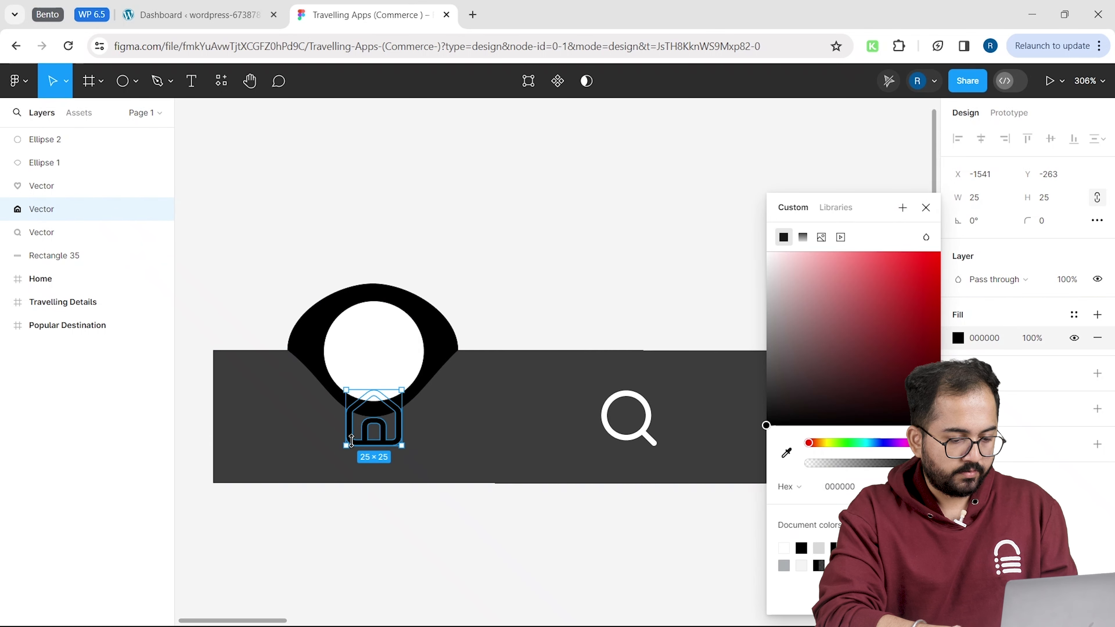
{"action": "left_click_drag", "start_coordinate": [363, 441], "coordinate": [363, 374]}
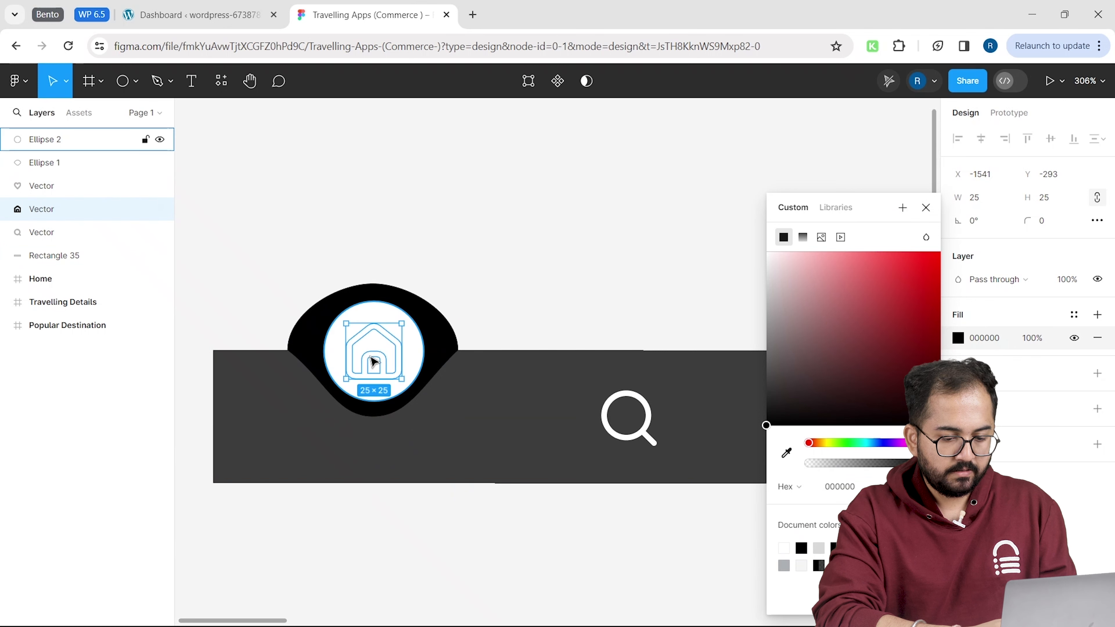
- Reorder the layers so the home, search and heart icon vectors sit above both ellipses
{"action": "left_click_drag", "start_coordinate": [48, 210], "coordinate": [44, 134]}
{"action": "left_click_drag", "start_coordinate": [46, 233], "coordinate": [46, 178]}
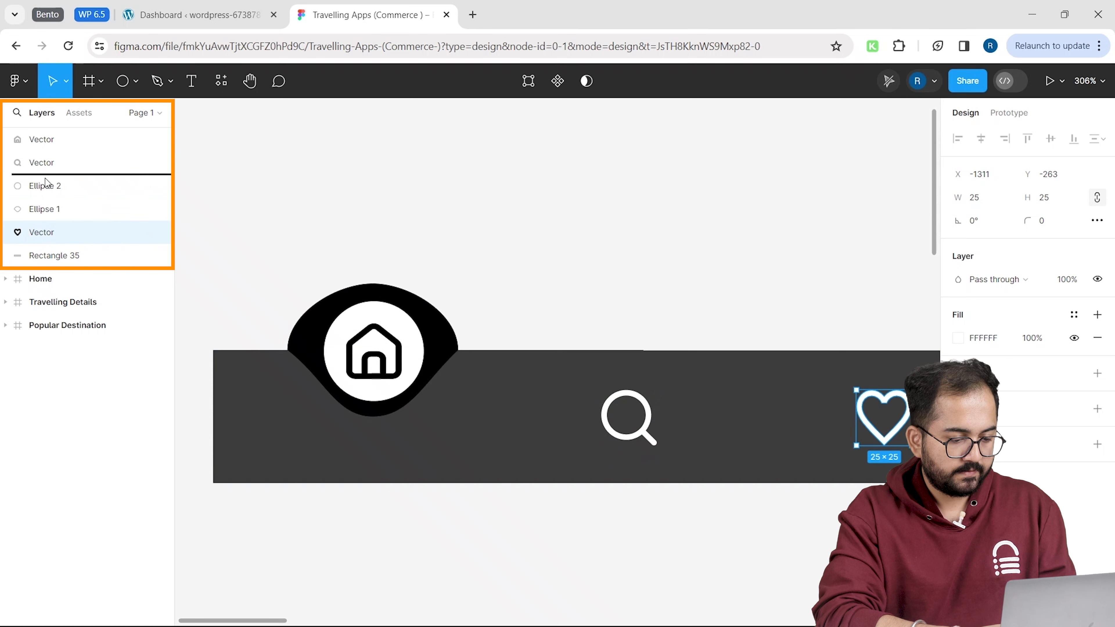
{"action": "left_click", "coordinate": [363, 219]}
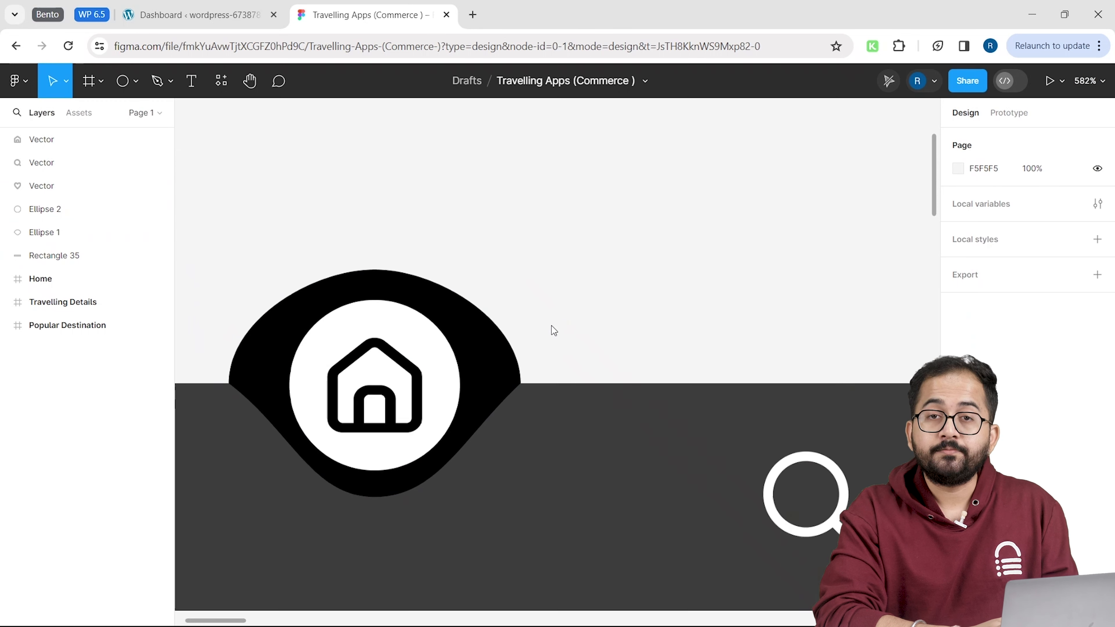
- Copy all parts of the navigation bar and paste the duplicate below the original
{"action": "scroll", "coordinate": [552, 330], "scroll_direction": "down", "scroll_amount": 5}
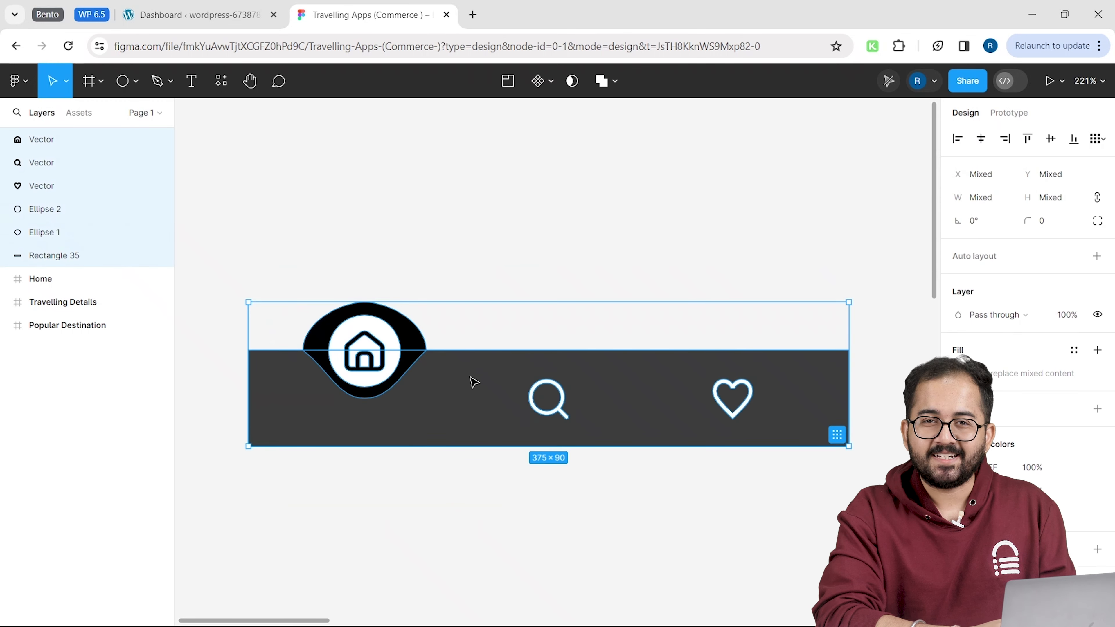
{"action": "right_click", "coordinate": [462, 381]}
{"action": "left_click", "coordinate": [487, 214]}
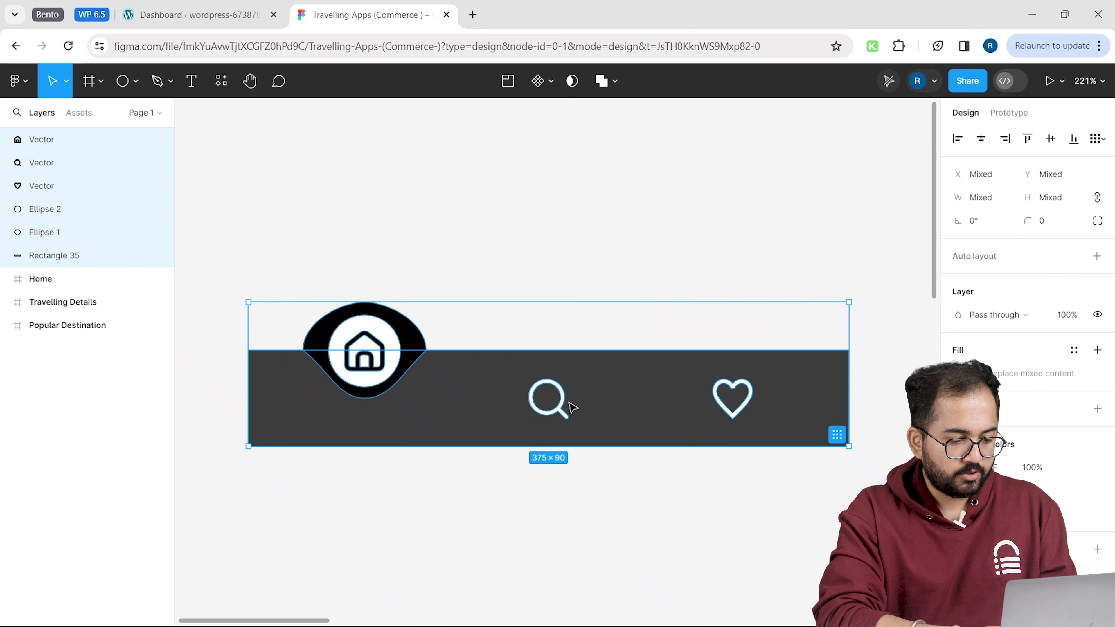
{"action": "scroll", "coordinate": [566, 404], "scroll_direction": "down", "scroll_amount": 5}
{"action": "scroll", "coordinate": [569, 404], "scroll_direction": "down", "scroll_amount": 3}
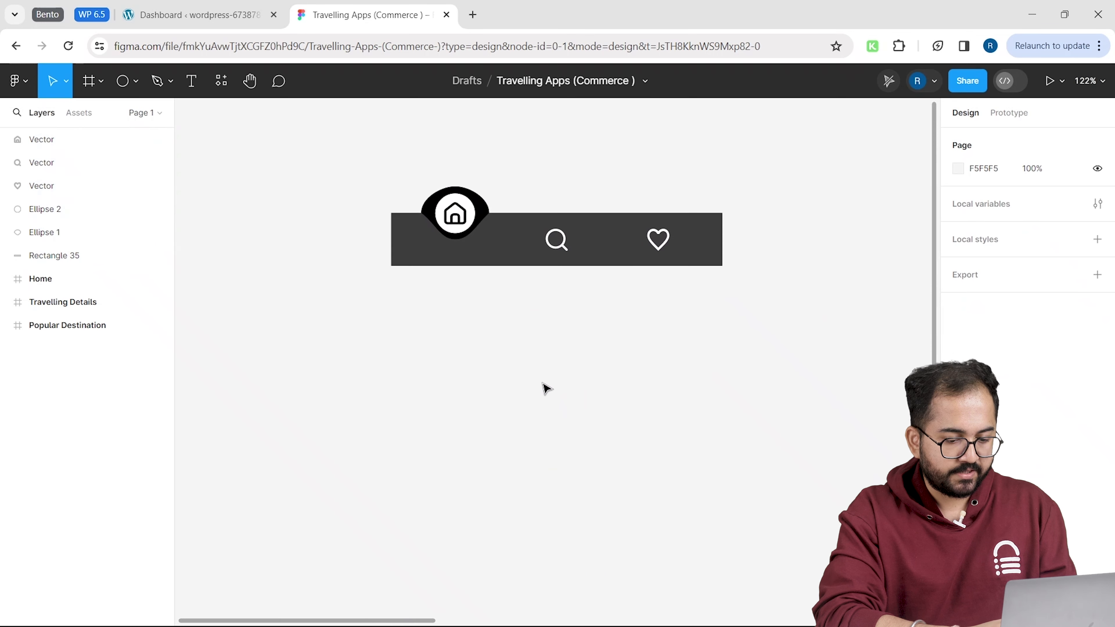
{"action": "right_click", "coordinate": [543, 385]}
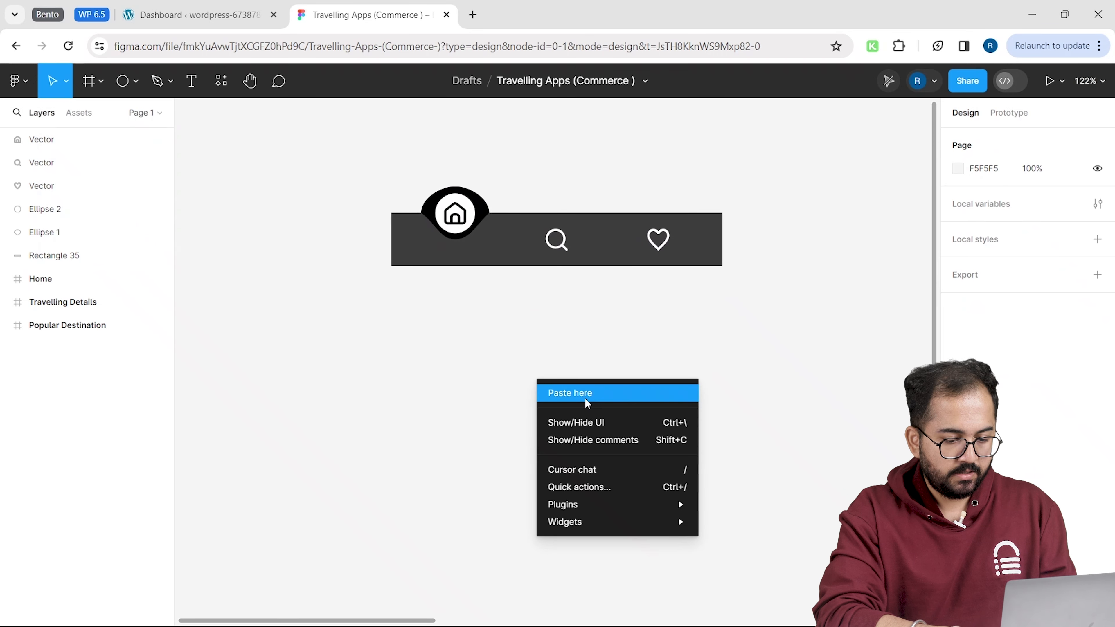
{"action": "left_click", "coordinate": [586, 400]}
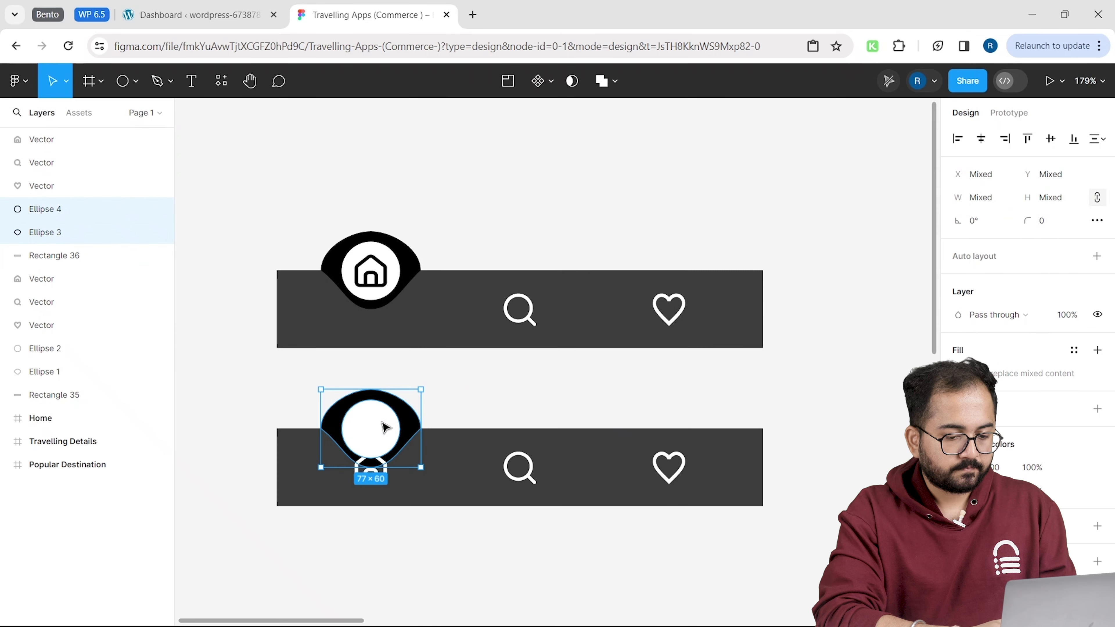
- Shift the second bar's black and white highlight shapes horizontally from the home icon to the search icon
{"action": "left_click_drag", "start_coordinate": [385, 429], "coordinate": [534, 428]}
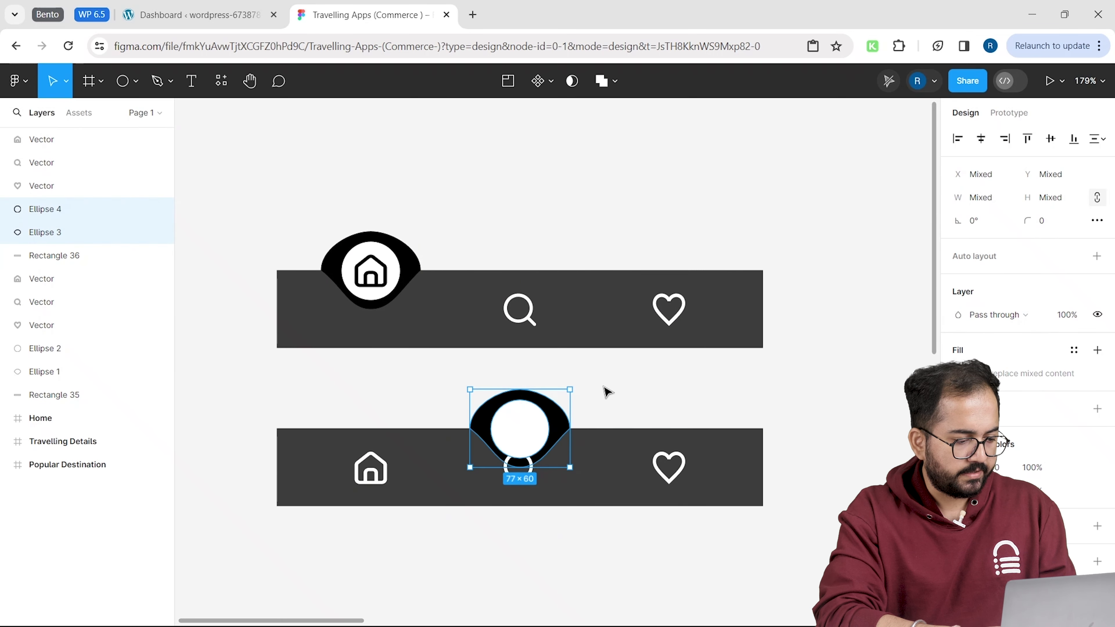
{"action": "left_click", "coordinate": [605, 390]}
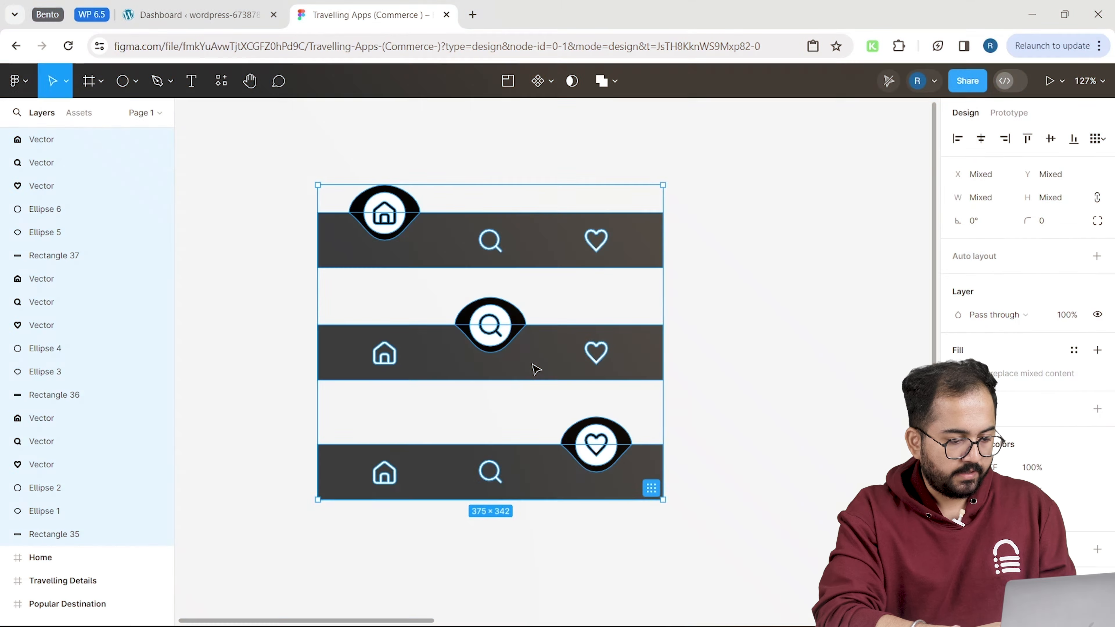
- Move the three navigation bars to the app screens and place each one along the lower edge of its matching frame
{"action": "left_click_drag", "start_coordinate": [531, 363], "coordinate": [676, 494]}
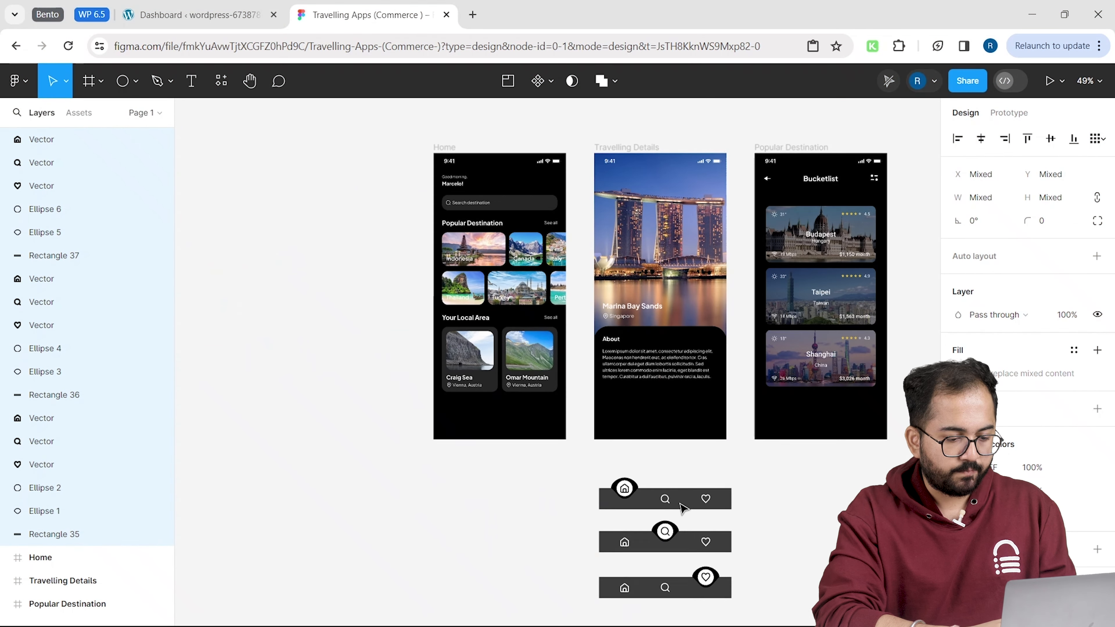
{"action": "scroll", "coordinate": [679, 504], "scroll_direction": "up", "scroll_amount": 5}
{"action": "left_click_drag", "start_coordinate": [821, 403], "coordinate": [566, 488]}
{"action": "left_click_drag", "start_coordinate": [609, 472], "coordinate": [309, 332]}
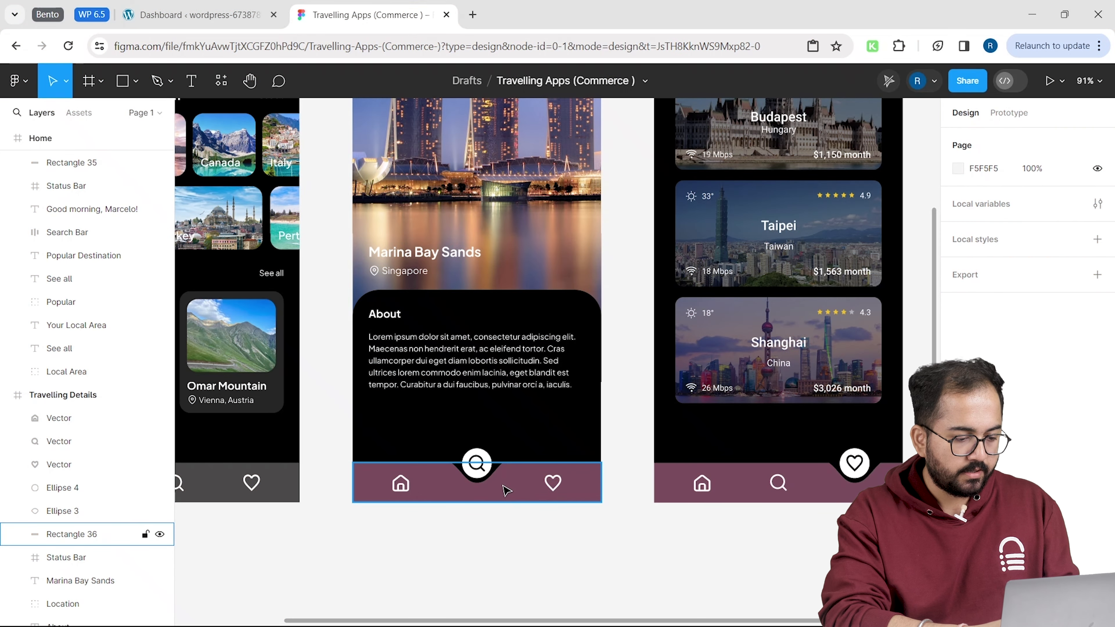
- Change the fill of the navigation bar backgrounds on the Travelling Details and Popular Destination screens to 4B494A
{"action": "left_click", "coordinate": [506, 490]}
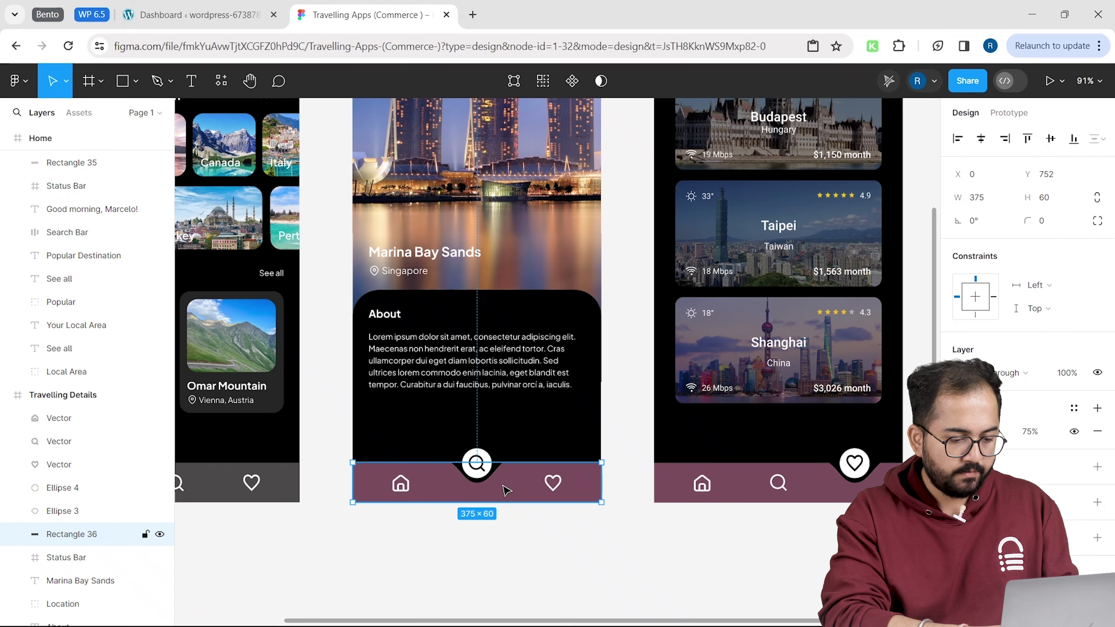
{"action": "left_click", "coordinate": [962, 431]}
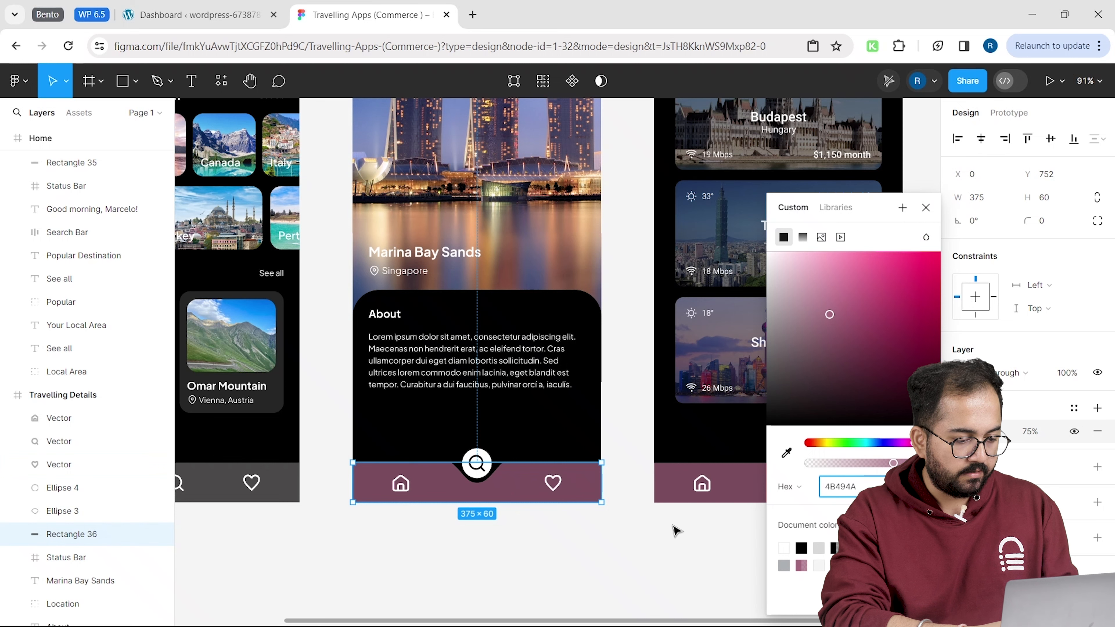
{"action": "left_click", "coordinate": [674, 527]}
{"action": "left_click", "coordinate": [665, 484]}
{"action": "left_click", "coordinate": [803, 553]}
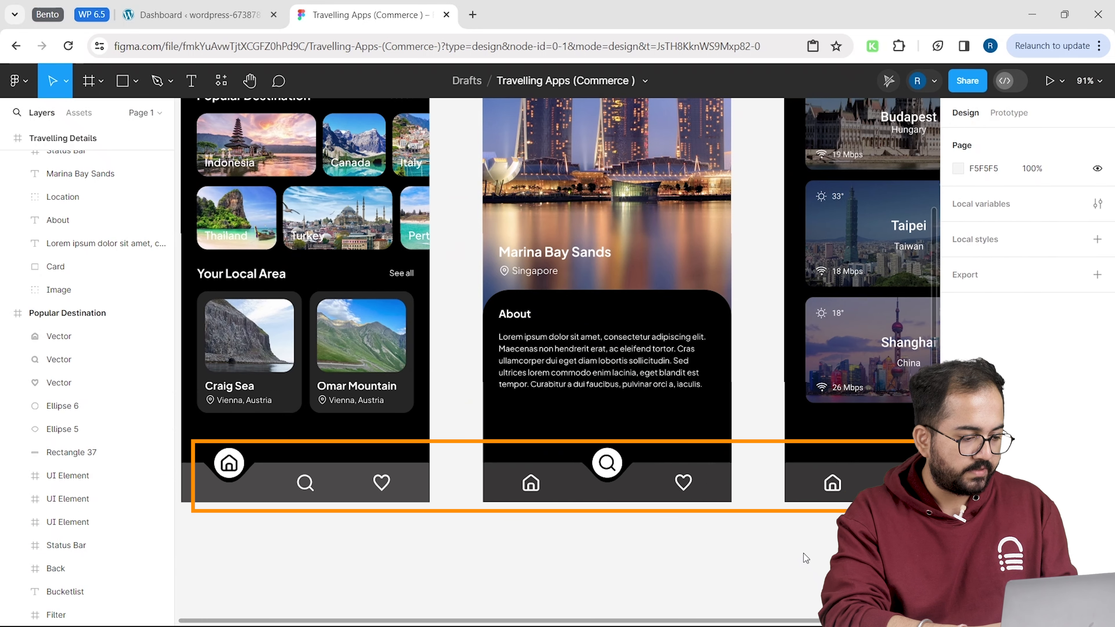
- Create a prototype connection from the search icon in the Home screen's navigation bar to the Travelling Details frame
{"action": "scroll", "coordinate": [803, 554], "scroll_direction": "left", "scroll_amount": 1}
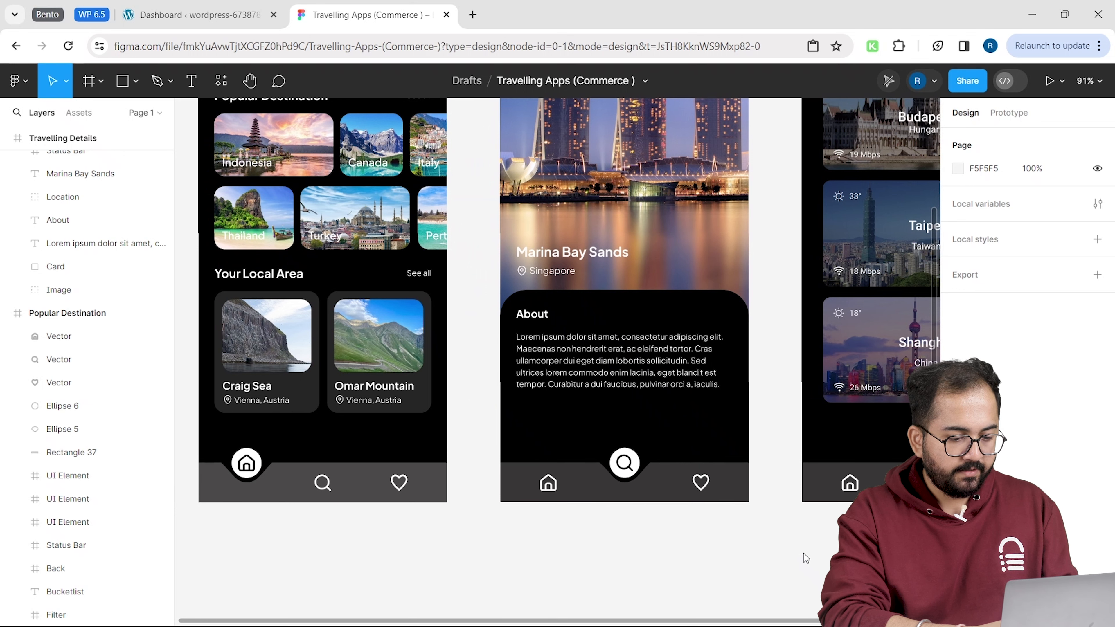
{"action": "scroll", "coordinate": [804, 554], "scroll_direction": "left", "scroll_amount": 2}
{"action": "left_click", "coordinate": [1007, 116]}
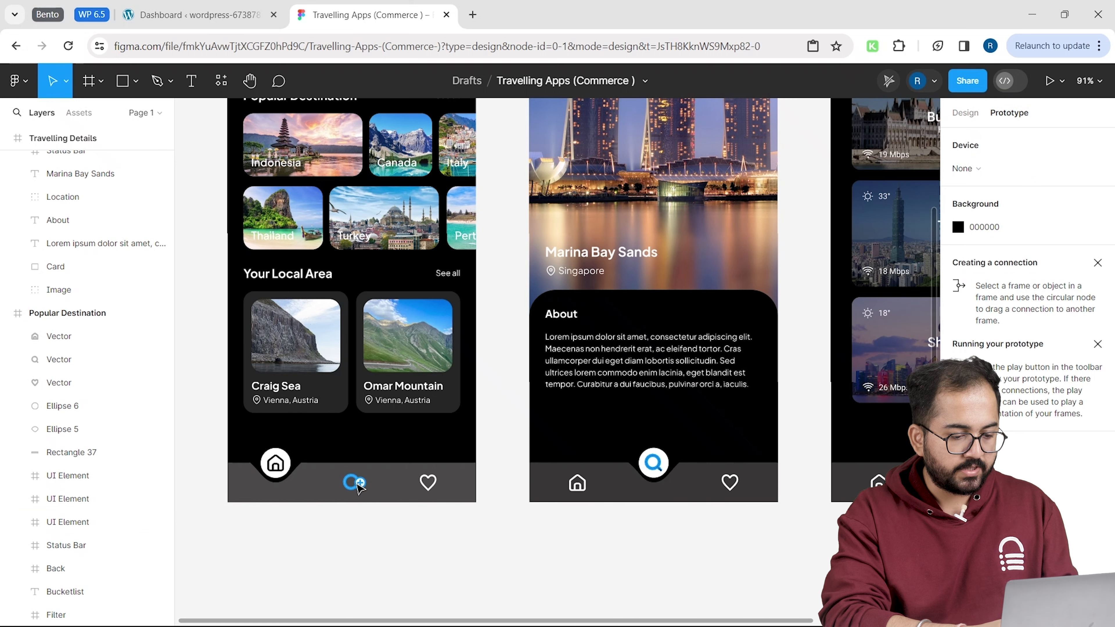
{"action": "left_click_drag", "start_coordinate": [361, 484], "coordinate": [553, 290]}
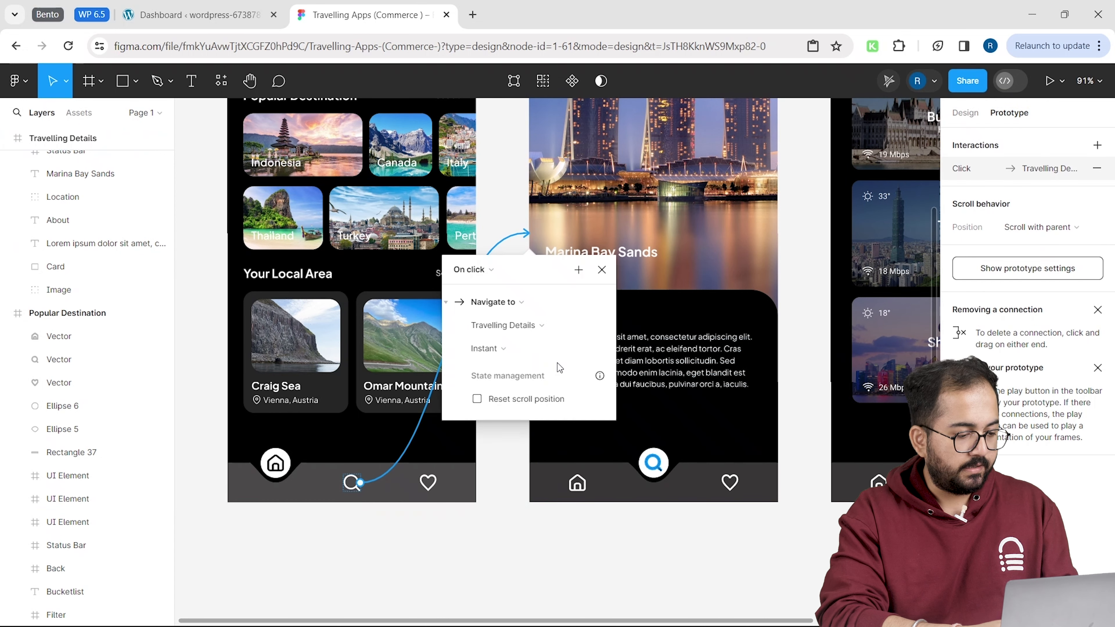
- Set the search icon's connection to Smart animate with the Gentle easing
{"action": "left_click", "coordinate": [499, 349]}
{"action": "left_click", "coordinate": [531, 383]}
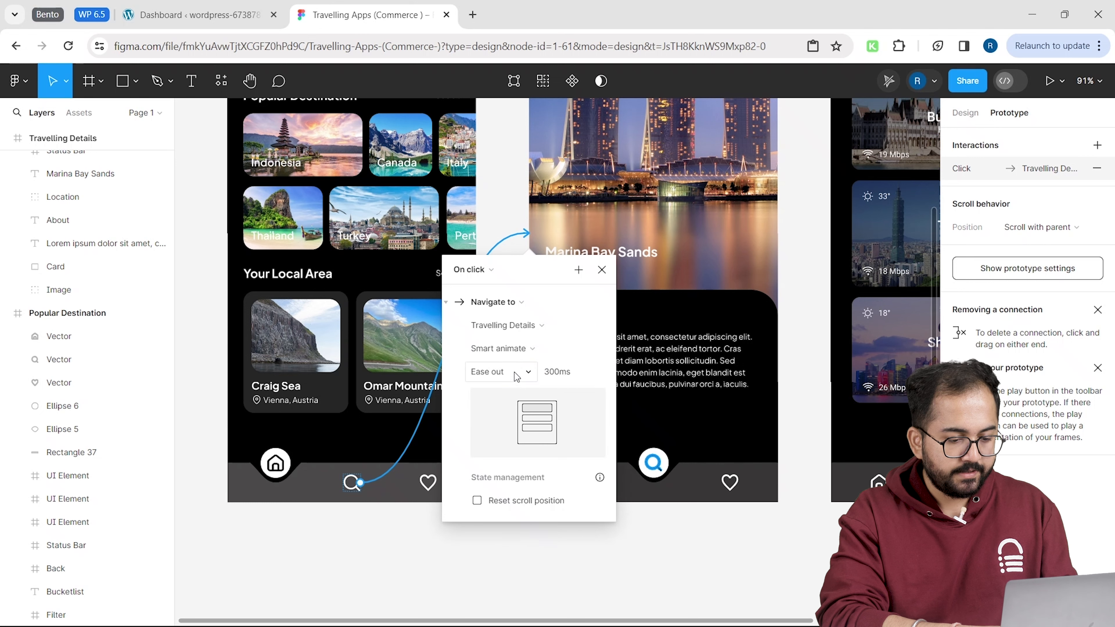
{"action": "left_click", "coordinate": [517, 379]}
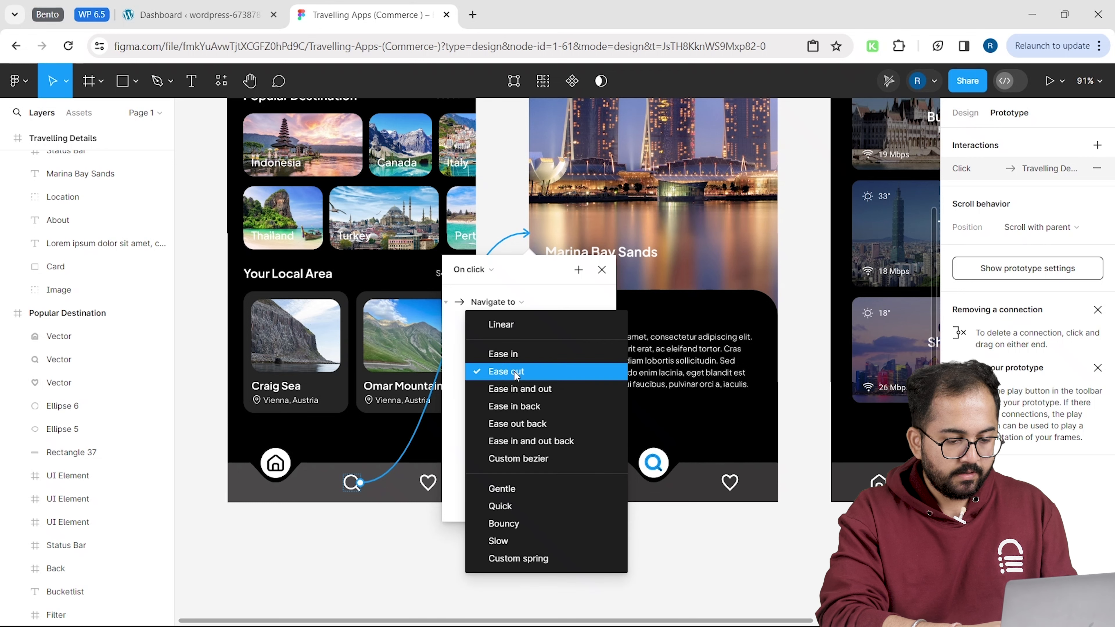
{"action": "left_click", "coordinate": [510, 489]}
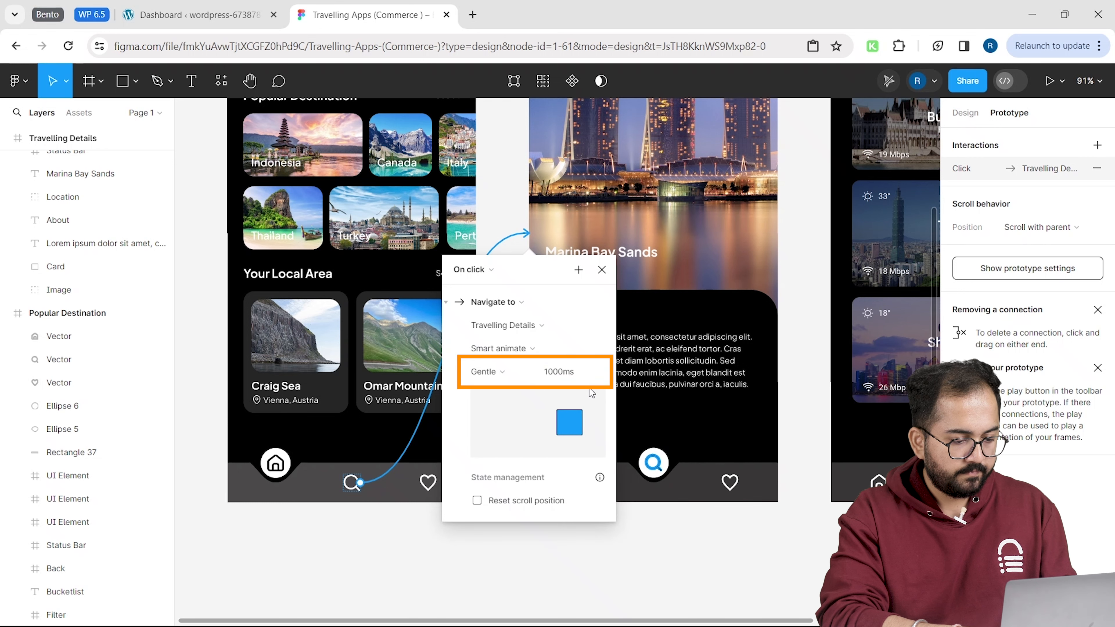
{"action": "left_click", "coordinate": [485, 577]}
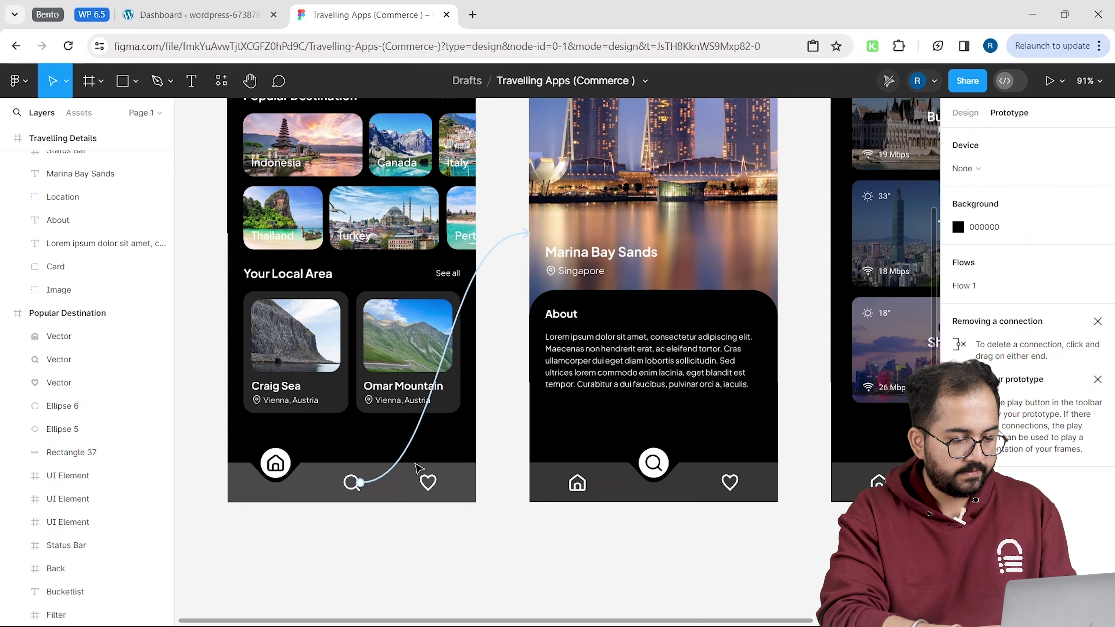
- Run the prototype preview and test the navigation bar by switching to the search tab, the heart tab and back to search
{"action": "key", "text": "shift+1"}
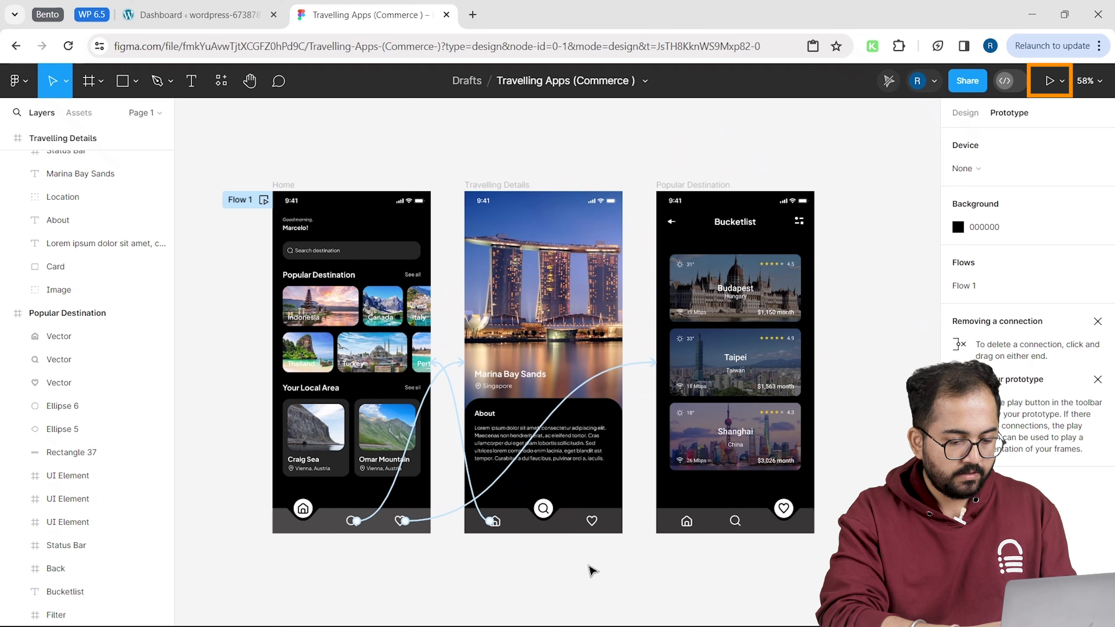
{"action": "left_click", "coordinate": [1048, 82]}
{"action": "left_click", "coordinate": [558, 558]}
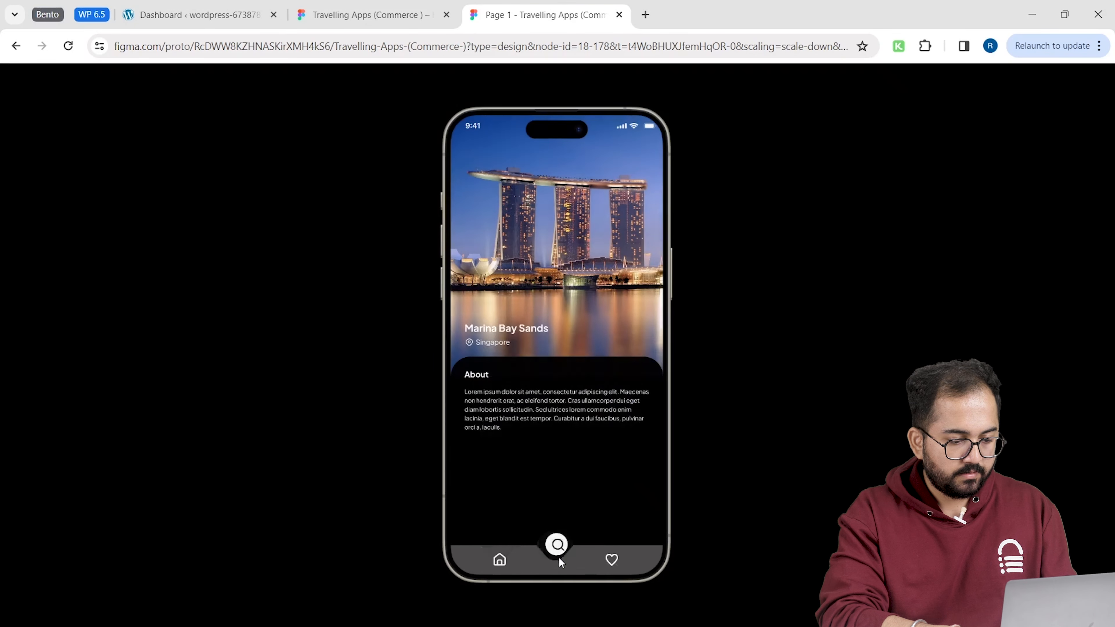
{"action": "left_click", "coordinate": [612, 562]}
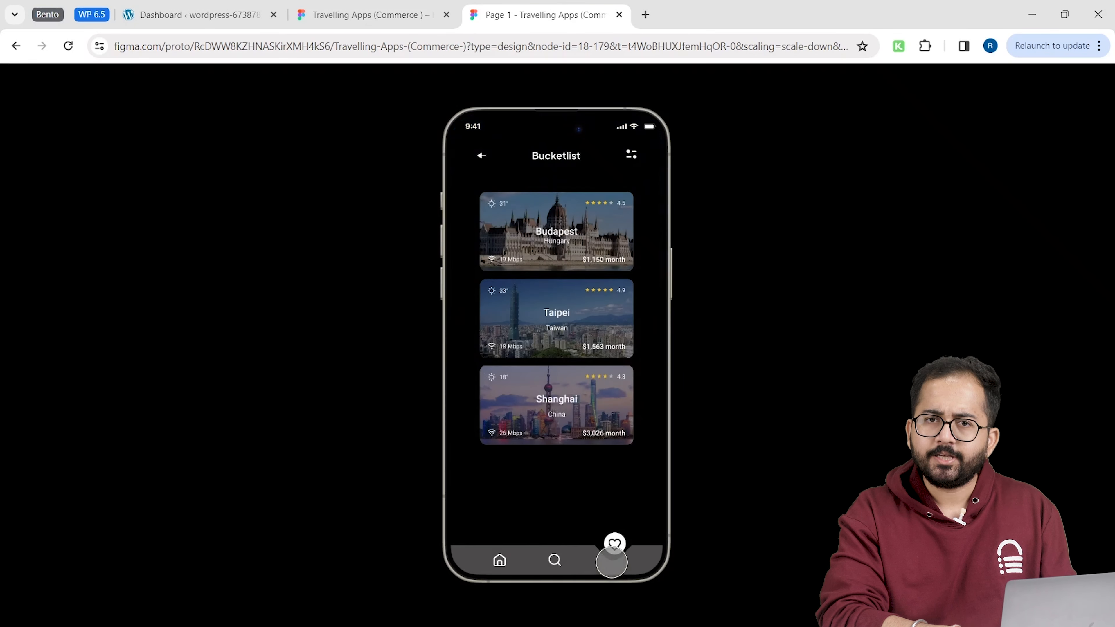
{"action": "left_click", "coordinate": [556, 559]}
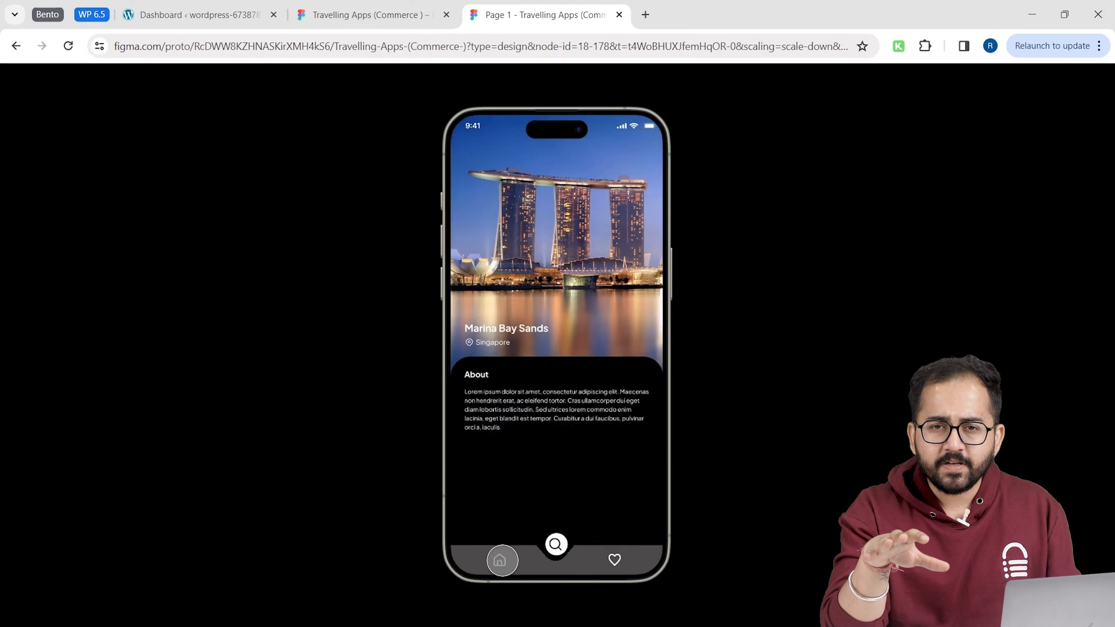